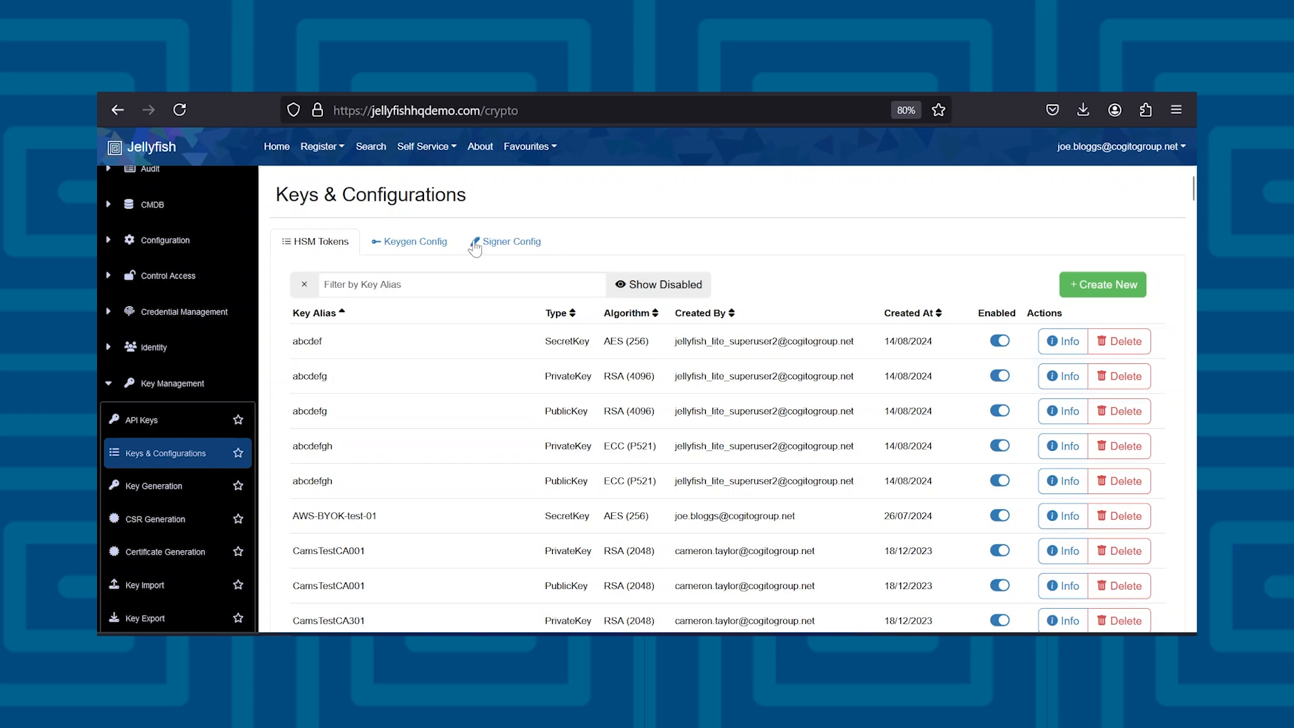
Start a new keygen configuration named demo-keygen-config-1 and copy its name.
{"action": "left_click", "coordinate": [407, 249]}
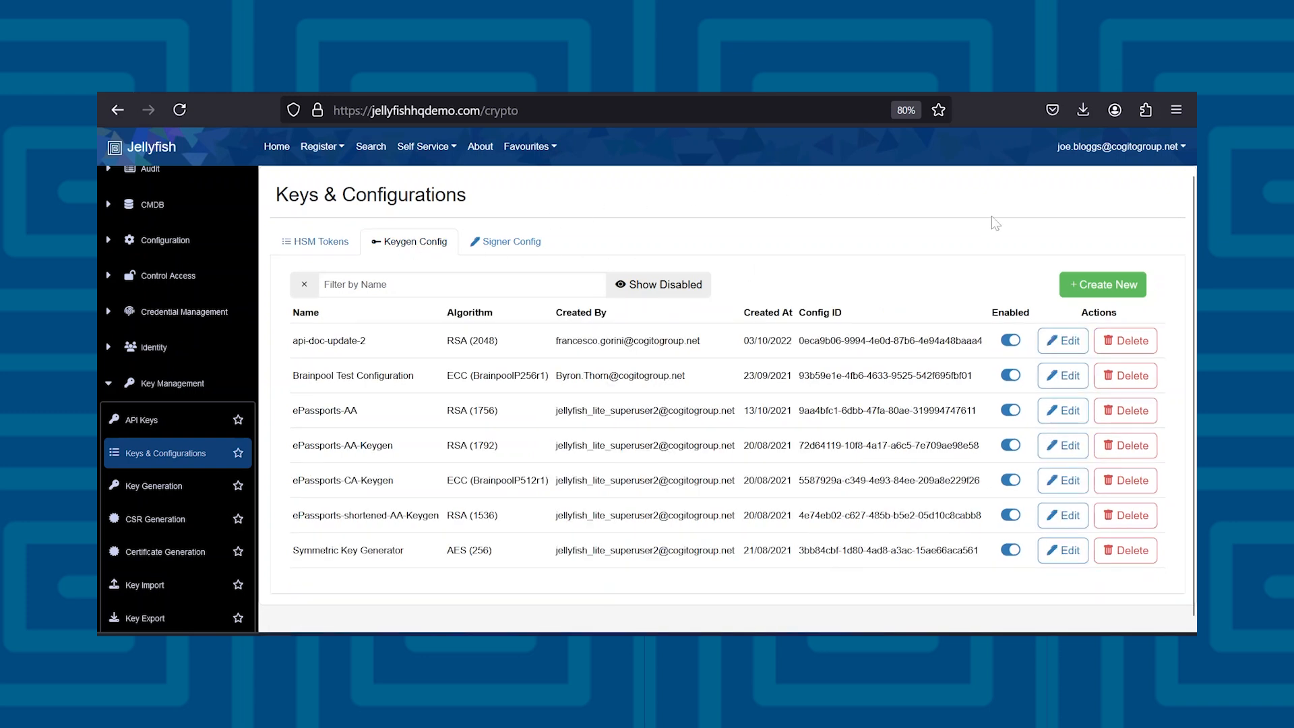
{"action": "left_click", "coordinate": [1124, 287]}
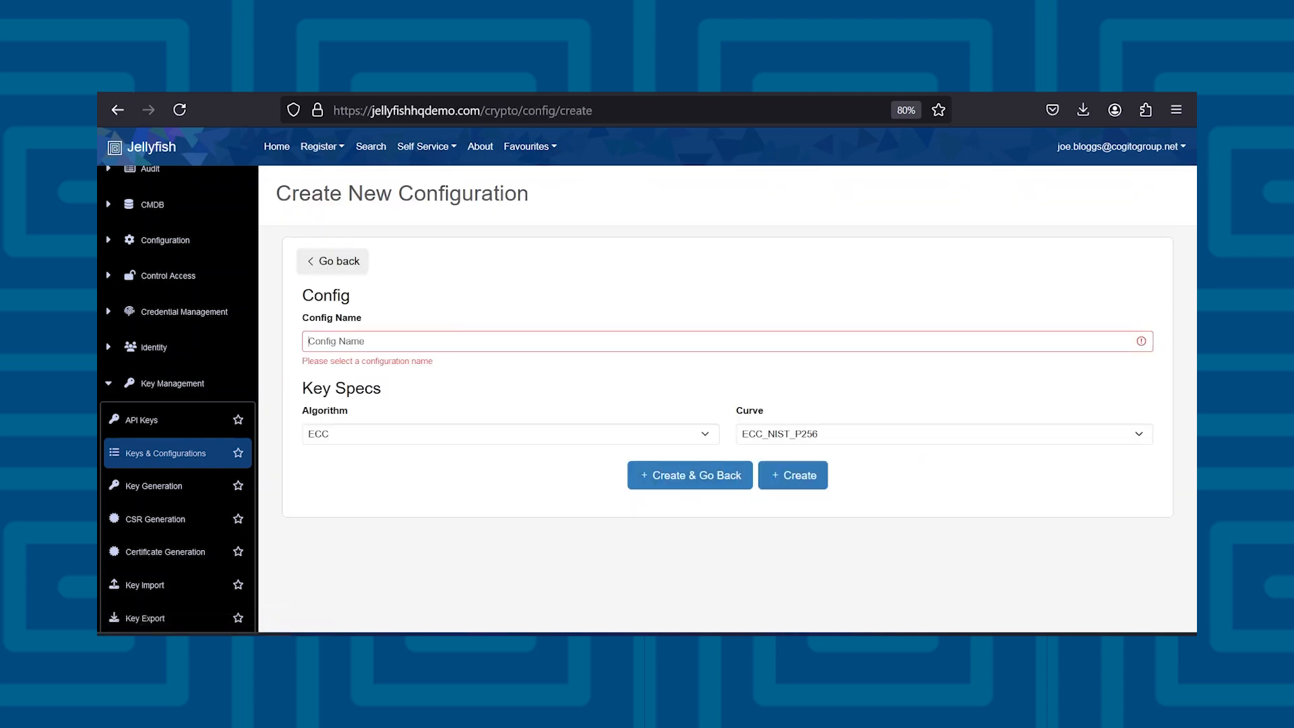
{"action": "type", "text": "demo-keyge"}
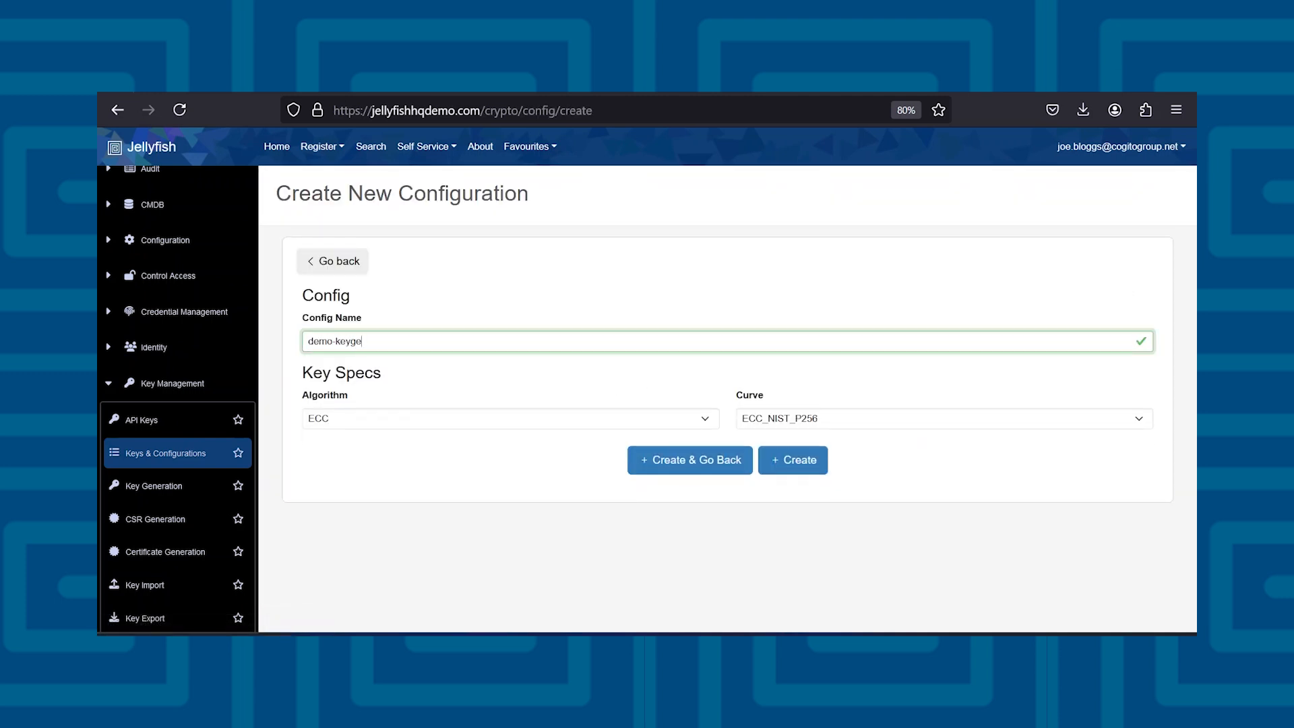
{"action": "type", "text": "n-config"}
{"action": "key", "text": "ctrl+a"}
{"action": "key", "text": "ctrl+c"}
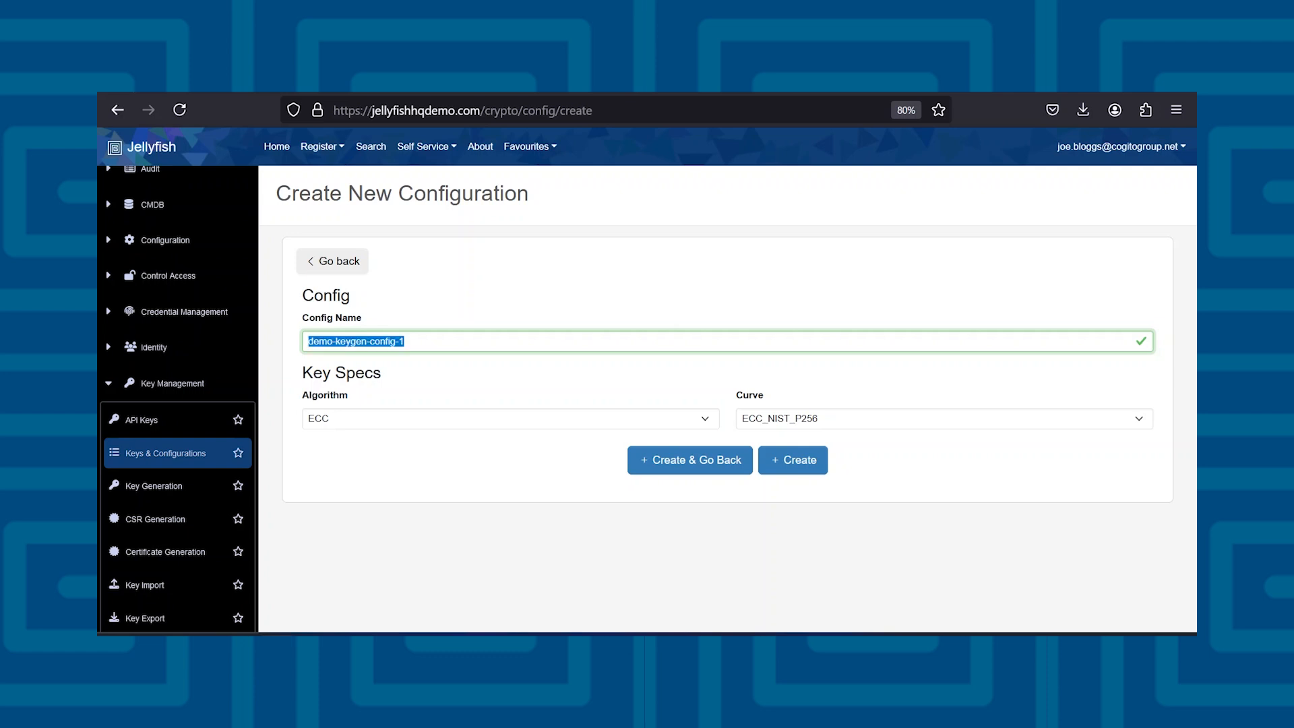
Set the algorithm to ECC and the curve to ECC_NIST_P384, then create the configuration and return to the list.
{"action": "left_click", "coordinate": [397, 418]}
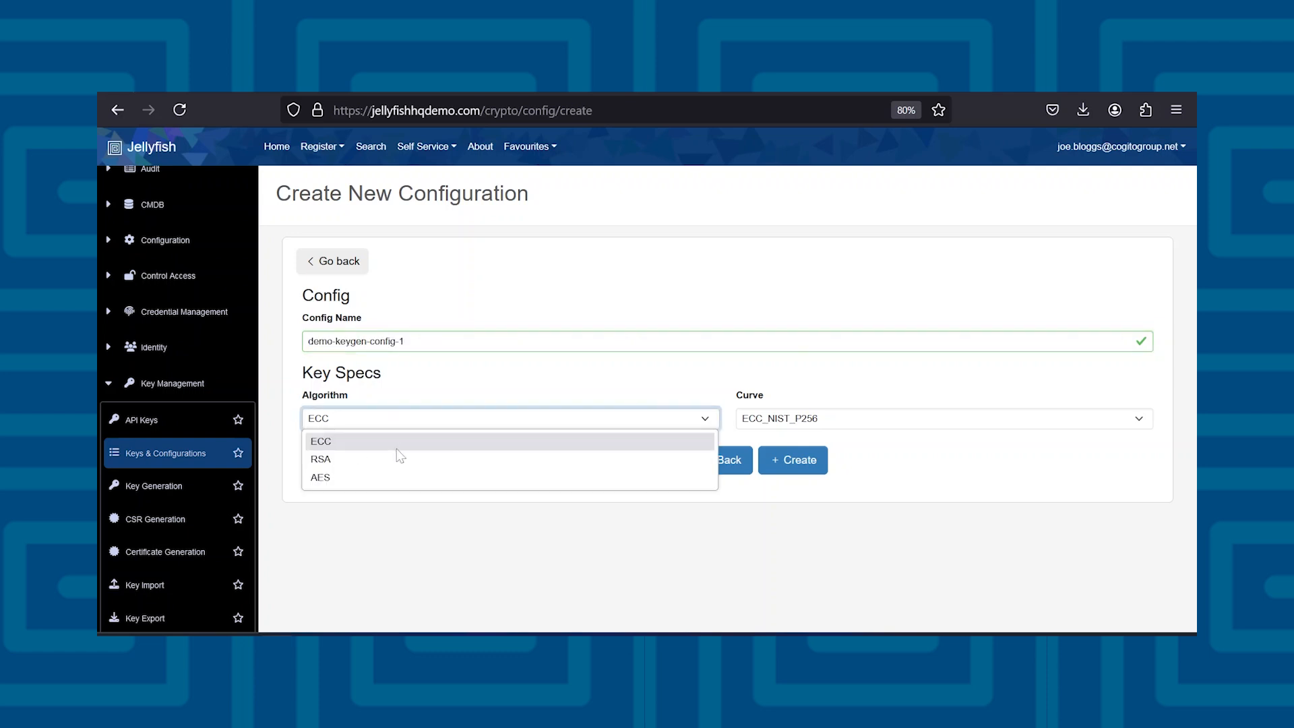
{"action": "left_click", "coordinate": [448, 445]}
{"action": "left_click", "coordinate": [790, 425]}
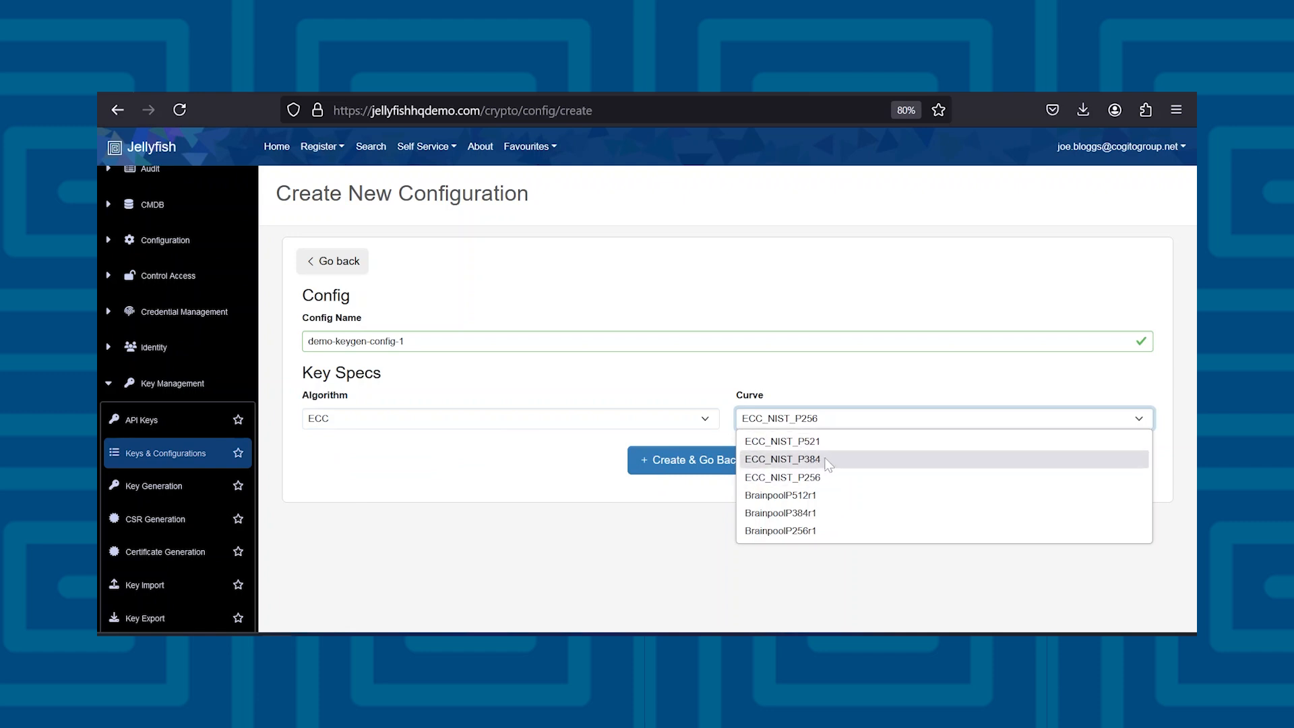
{"action": "left_click", "coordinate": [805, 465]}
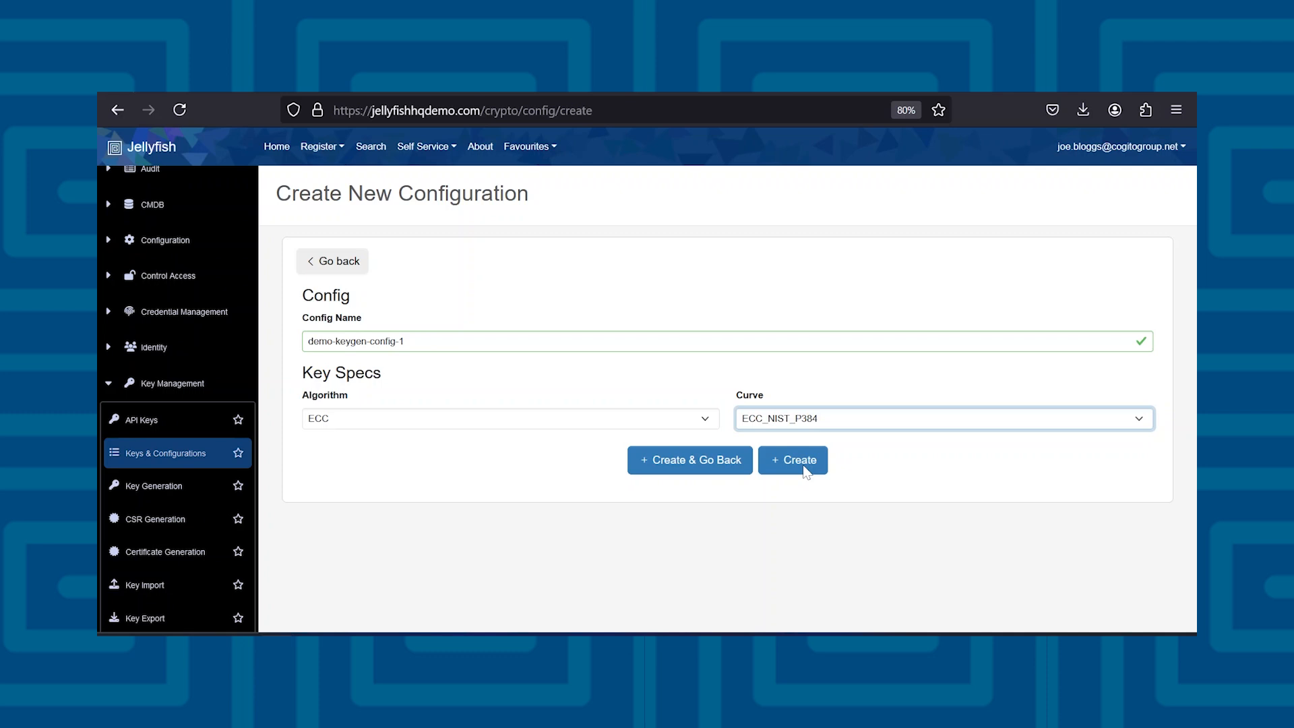
{"action": "left_click", "coordinate": [744, 460]}
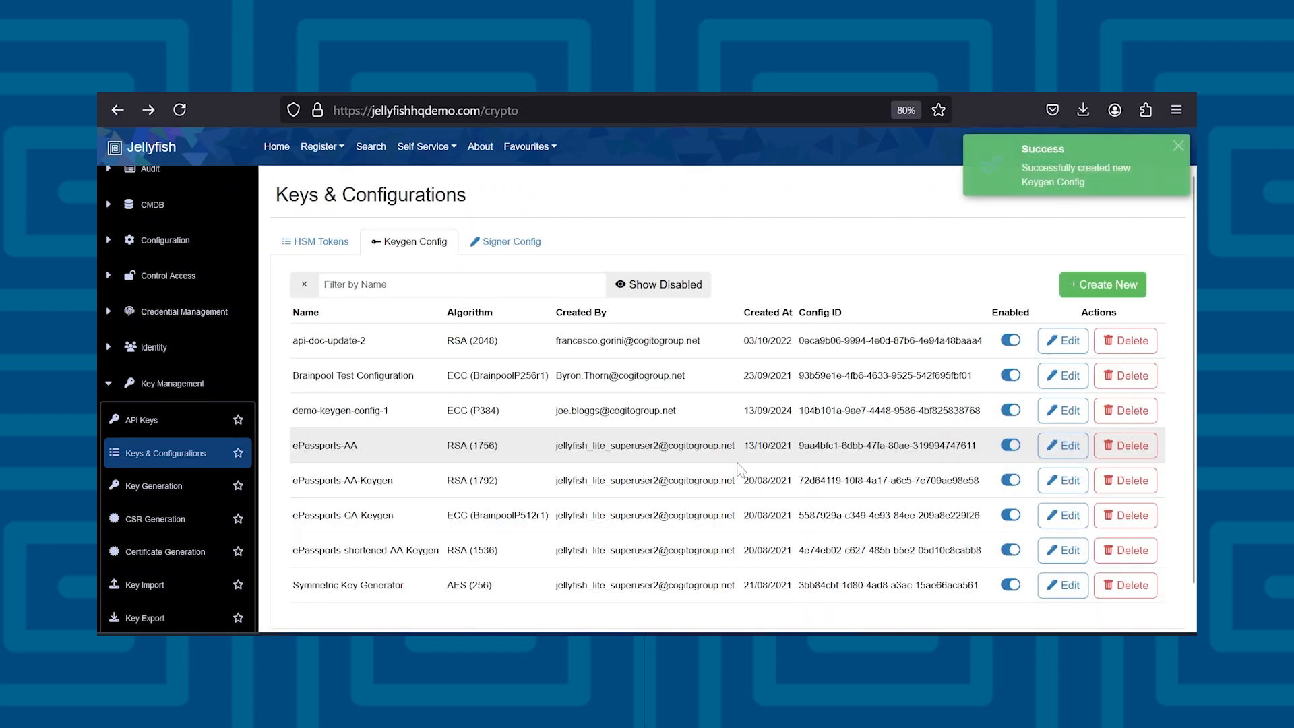
Filter the keygen configurations by the name demo-keygen-config-1.
{"action": "left_click", "coordinate": [361, 283]}
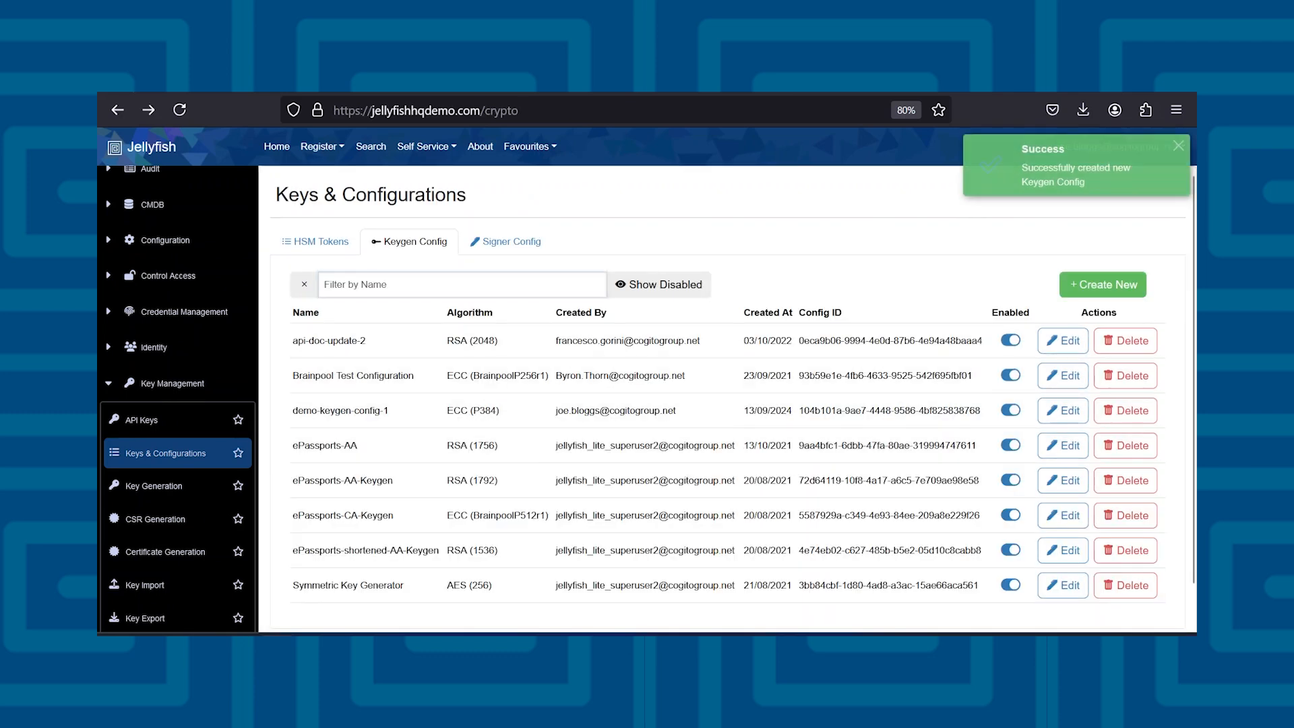
{"action": "key", "text": "ctrl+v"}
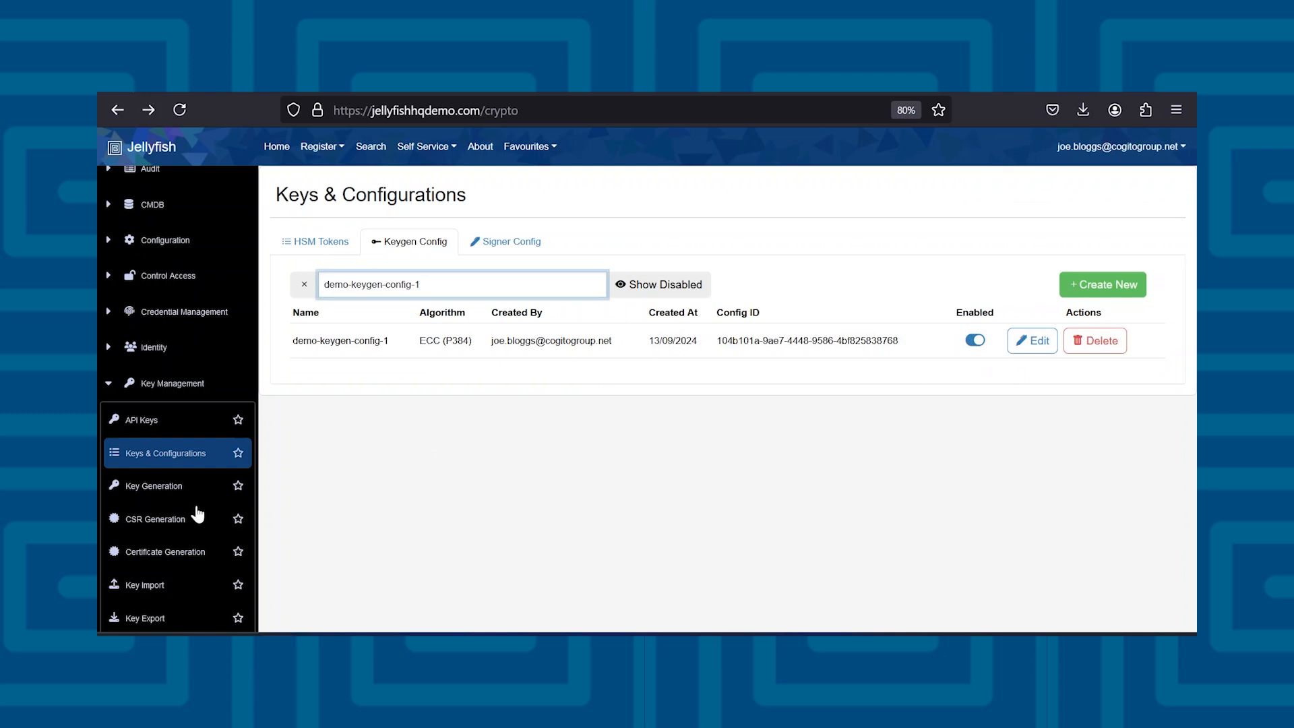
Open the Generate Key/Keypair page of the crypto tools.
{"action": "scroll", "coordinate": [198, 516], "scroll_direction": "down", "scroll_amount": 5}
{"action": "left_click", "coordinate": [160, 553]}
{"action": "left_click", "coordinate": [169, 541]}
{"action": "scroll", "coordinate": [175, 543], "scroll_direction": "down", "scroll_amount": 2}
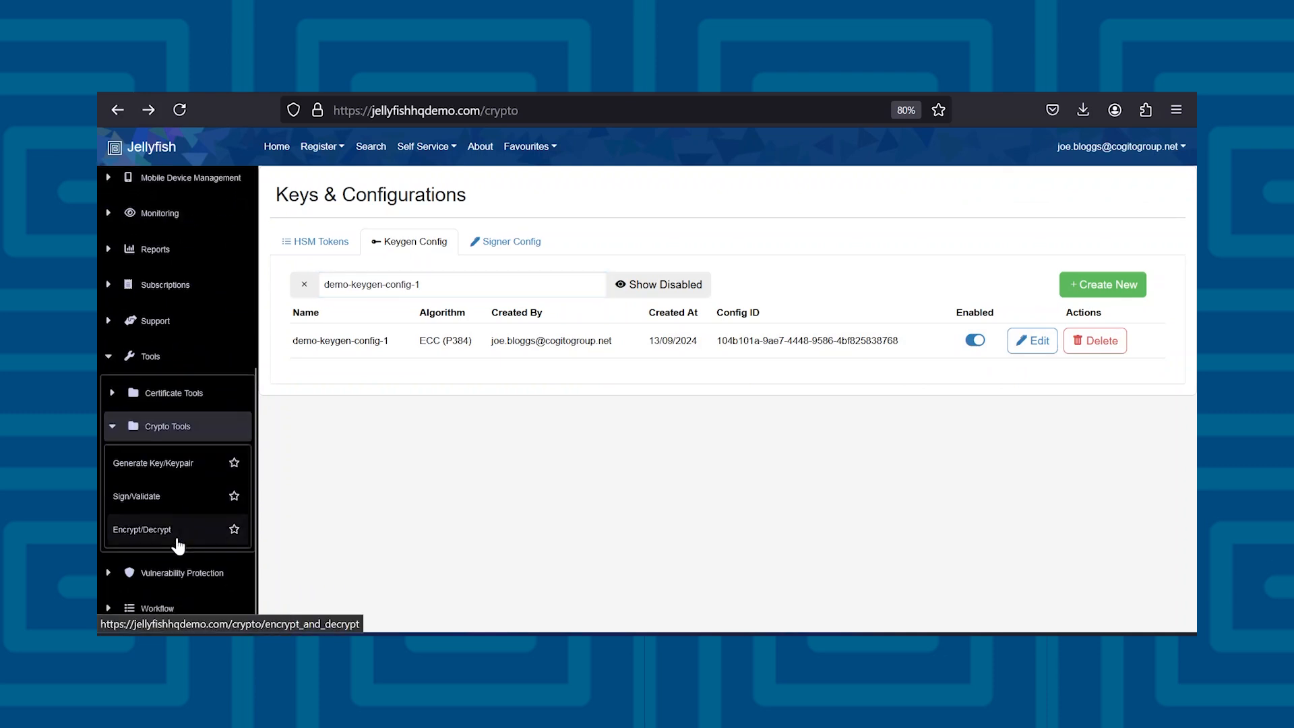
{"action": "left_click", "coordinate": [175, 472]}
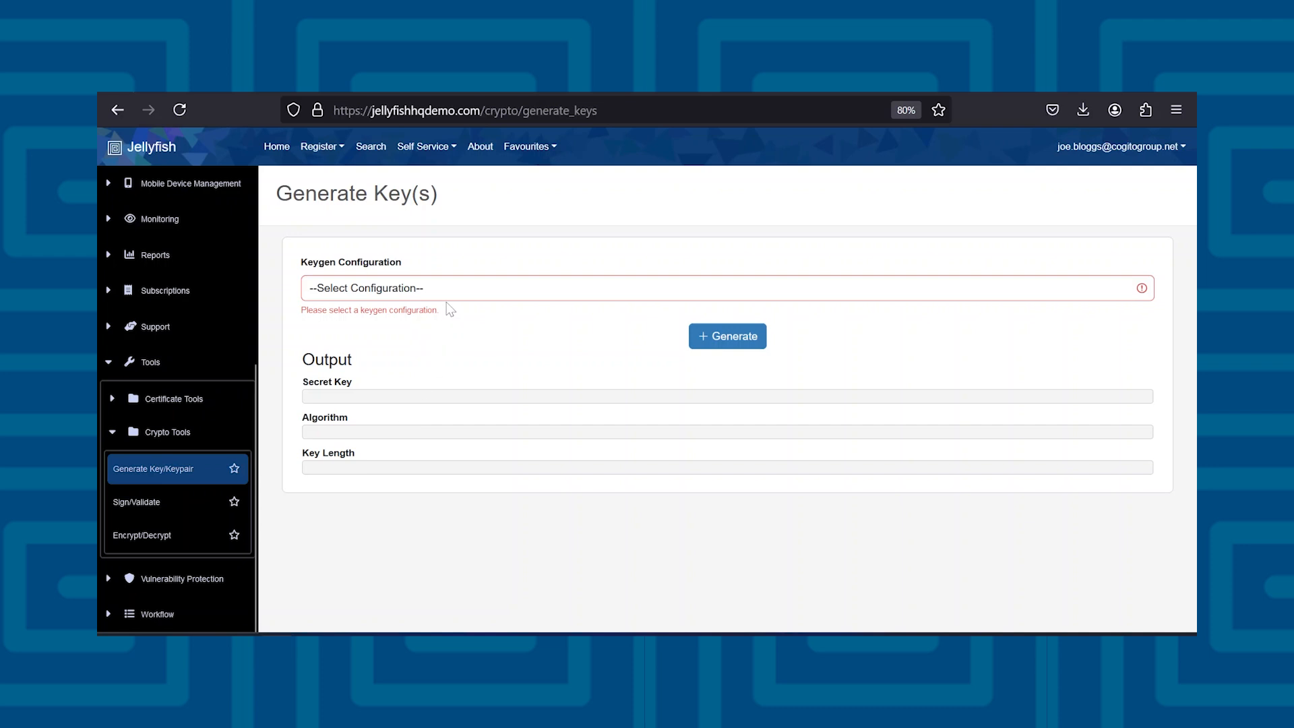
Generate a keypair with the demo-keygen-config-1-(ECC) configuration and review the keys, algorithm and key length in the output.
{"action": "left_click", "coordinate": [453, 295]}
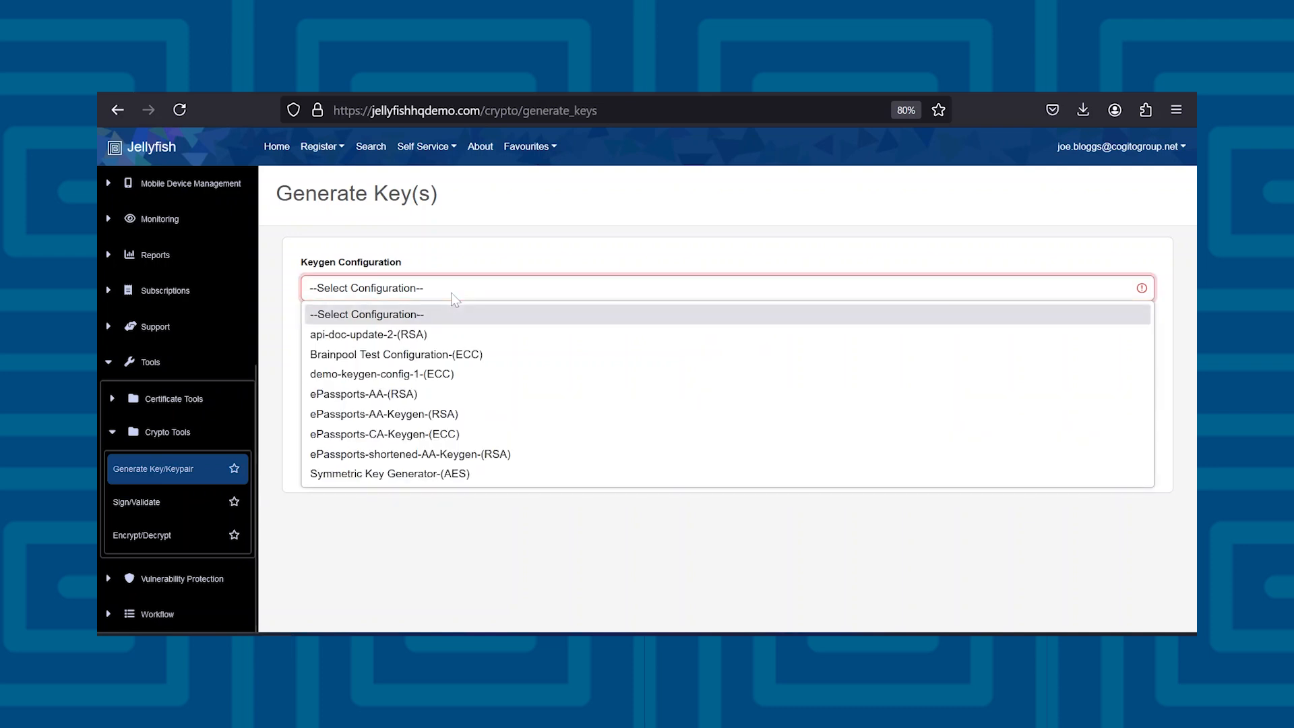
{"action": "left_click", "coordinate": [428, 375]}
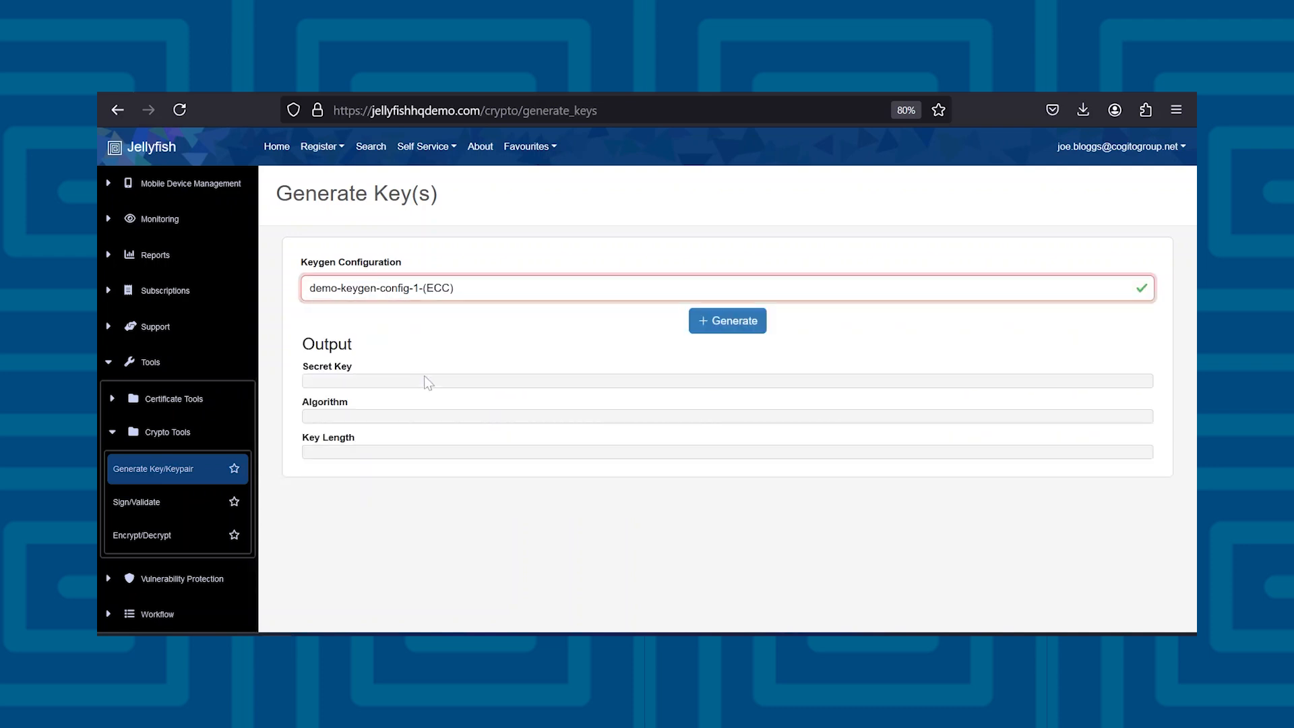
{"action": "left_click", "coordinate": [731, 323]}
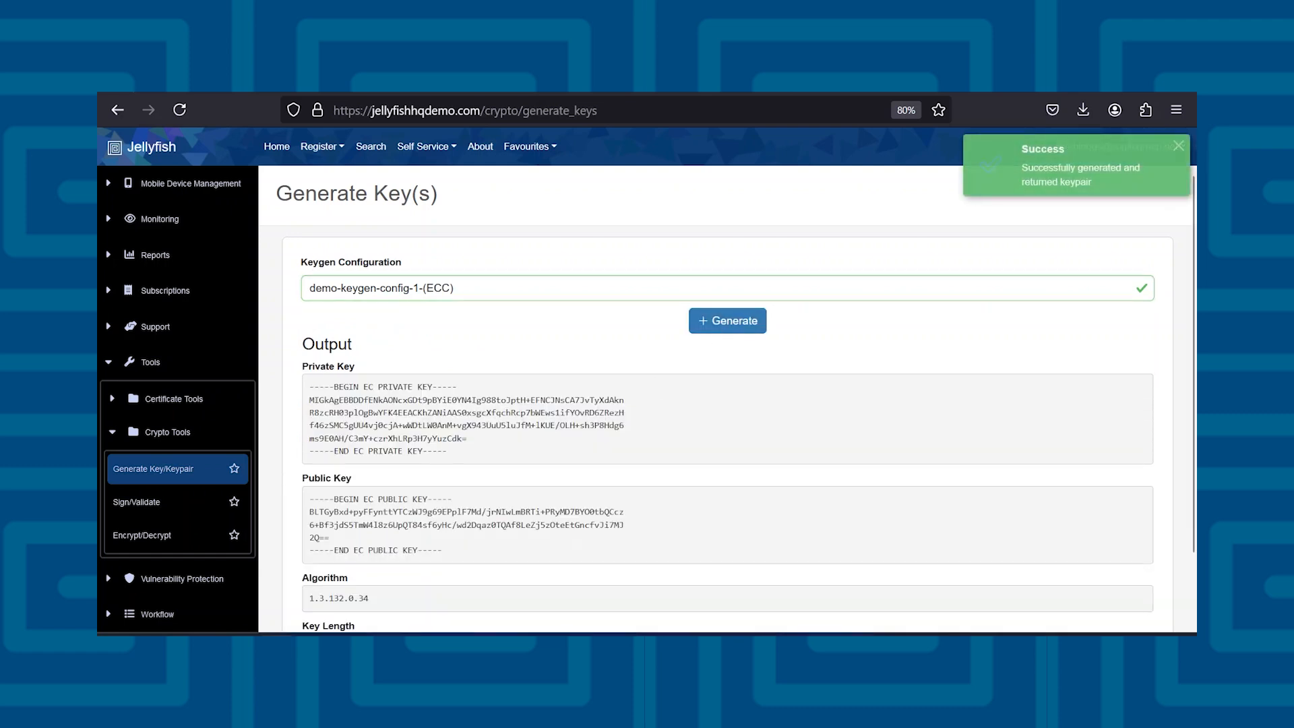
{"action": "scroll", "coordinate": [447, 381], "scroll_direction": "down", "scroll_amount": 2}
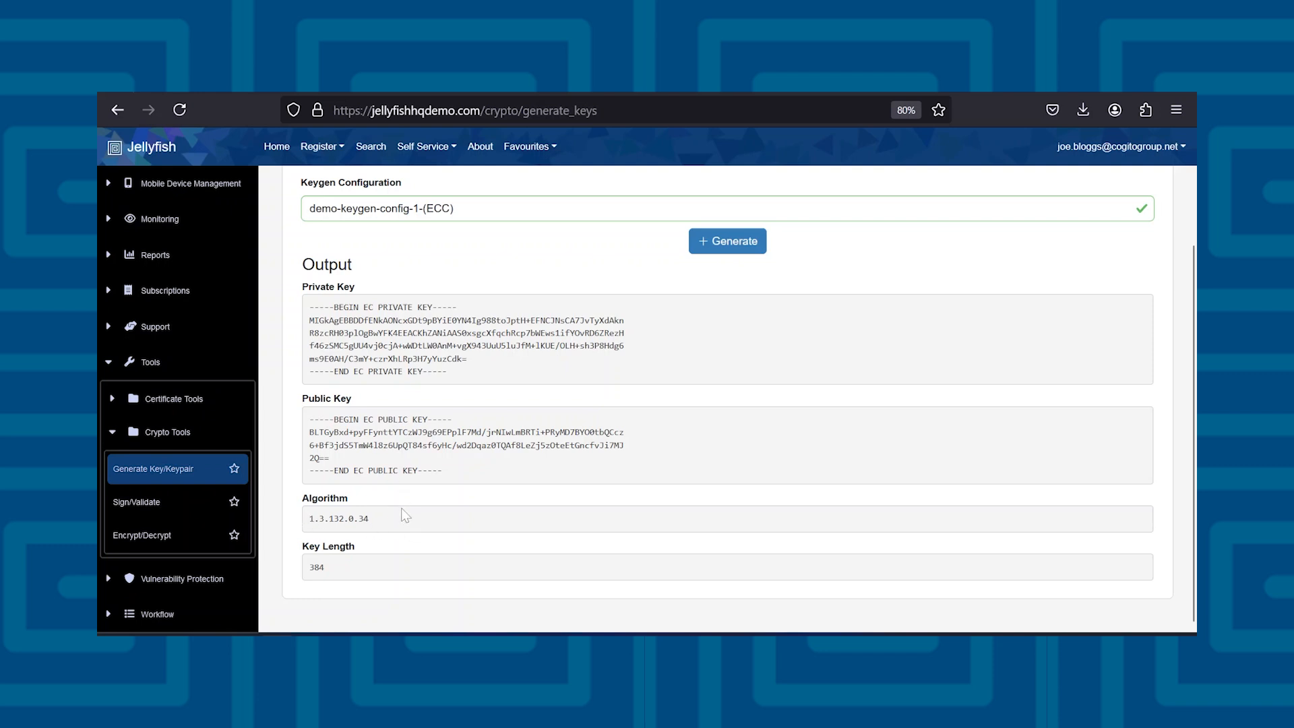
{"action": "scroll", "coordinate": [454, 539], "scroll_direction": "up", "scroll_amount": 1}
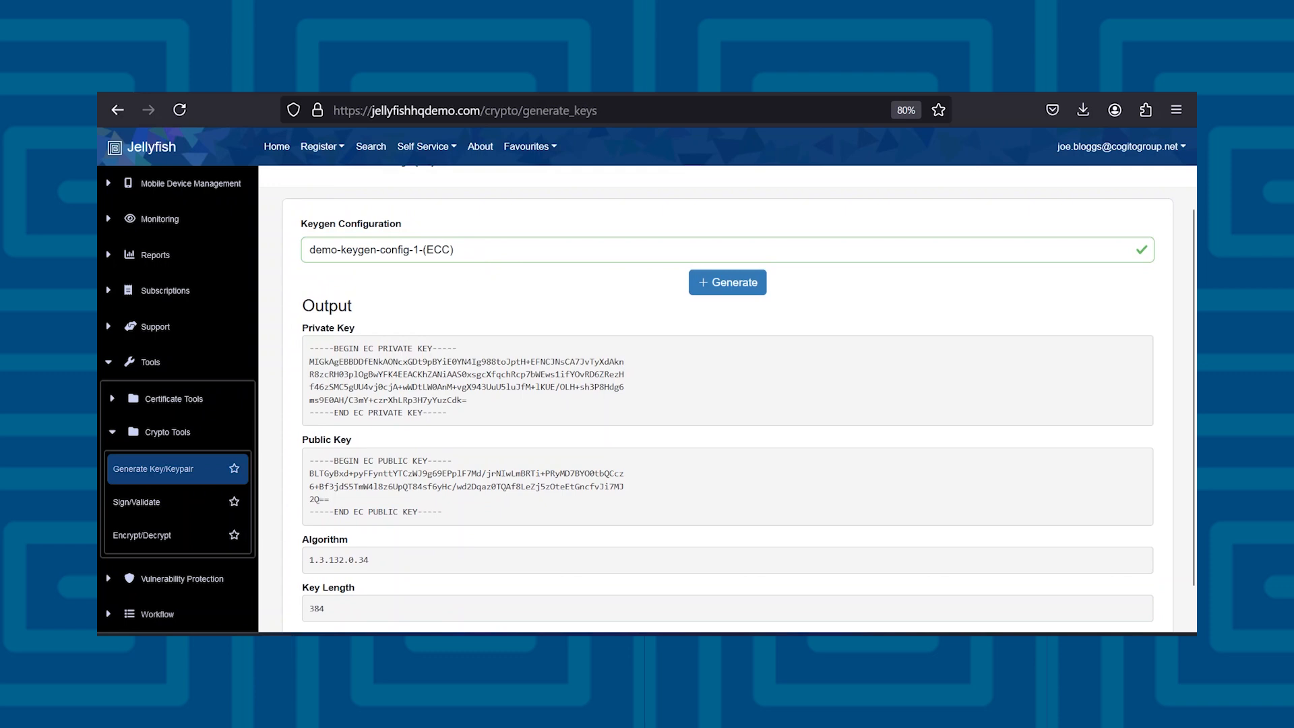
{"action": "scroll", "coordinate": [729, 397], "scroll_direction": "up", "scroll_amount": 1}
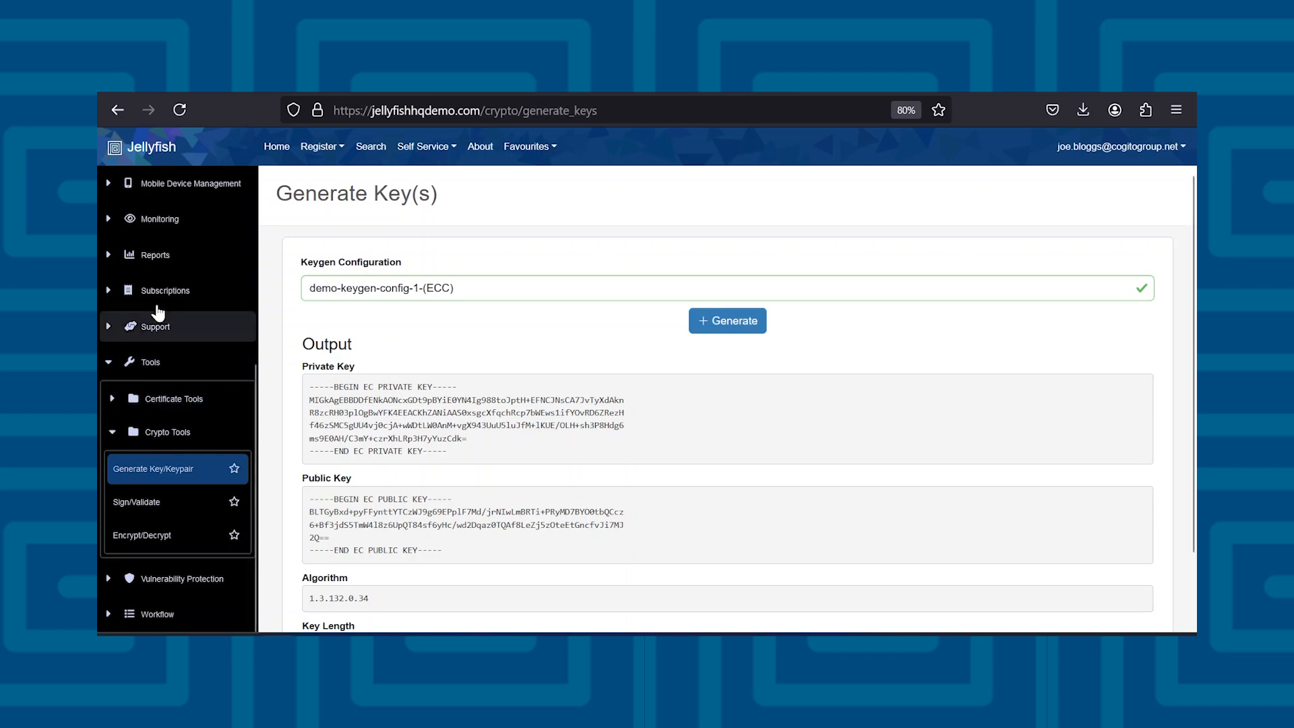
Go back to Keys & Configurations and show the signer configurations.
{"action": "scroll", "coordinate": [180, 276], "scroll_direction": "up", "scroll_amount": 3}
{"action": "left_click", "coordinate": [179, 243]}
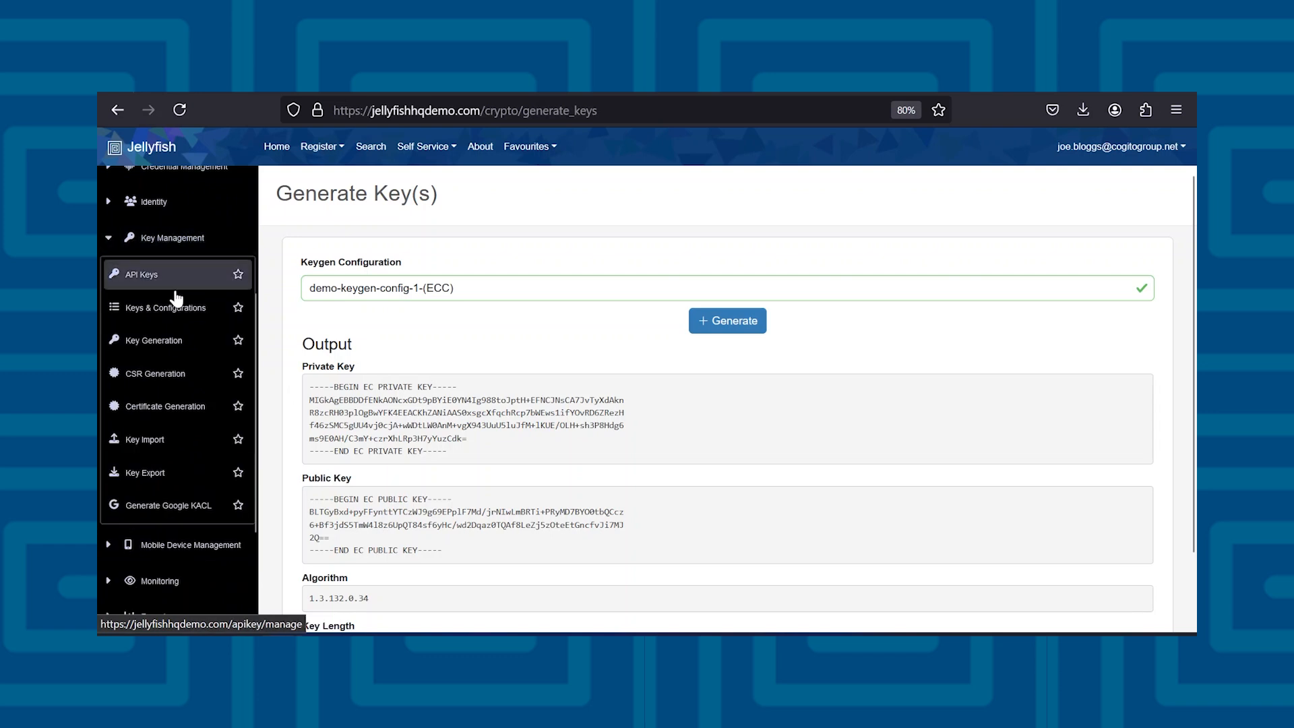
{"action": "left_click", "coordinate": [170, 304]}
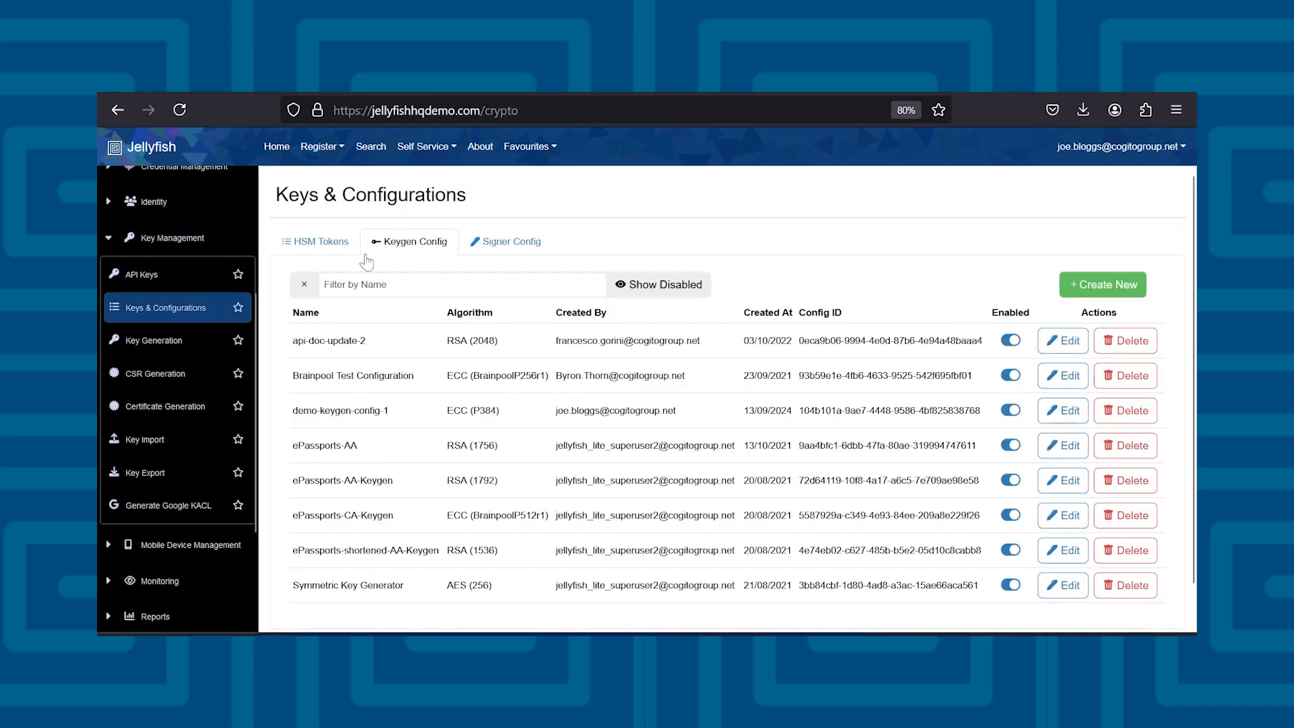
{"action": "left_click", "coordinate": [493, 246]}
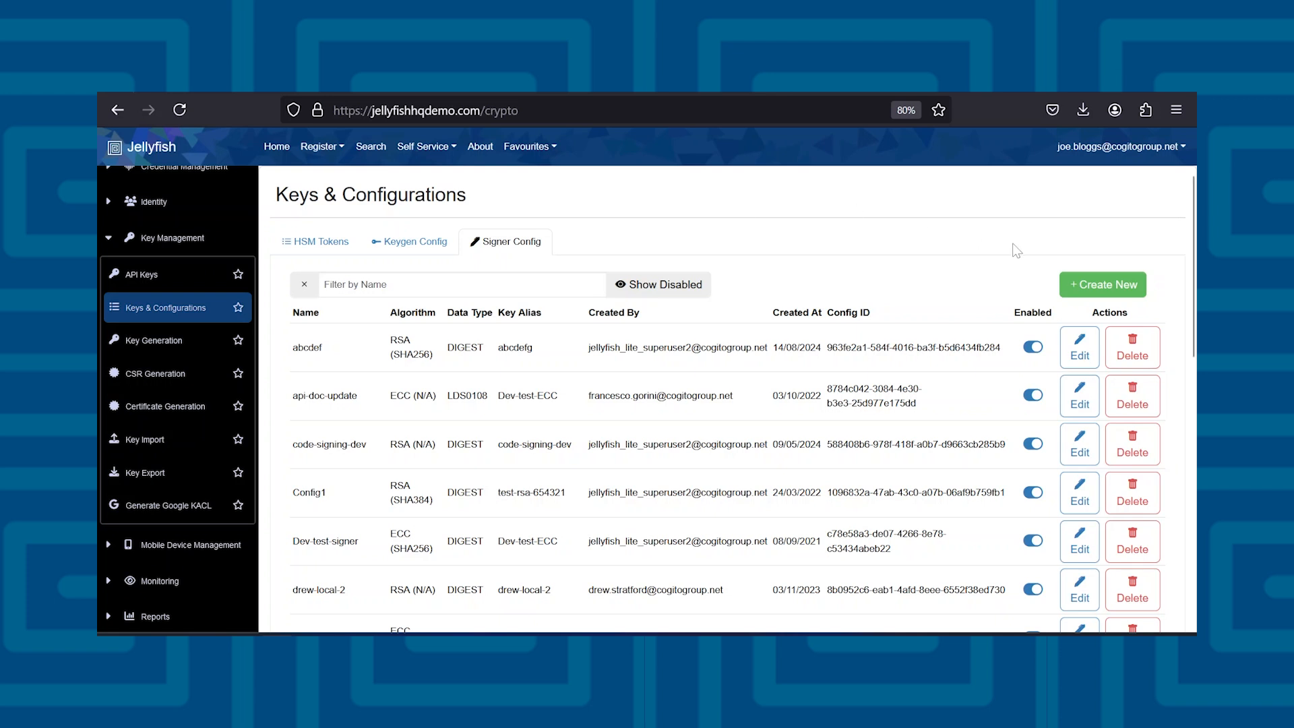
Start a new signer configuration and name it demo-signer-config-1.
{"action": "left_click", "coordinate": [1103, 284]}
{"action": "left_click", "coordinate": [609, 355]}
{"action": "type", "text": "demo-keygen-config-1"}
{"action": "double_click", "coordinate": [351, 350]}
{"action": "type", "text": "signer-config-1"}
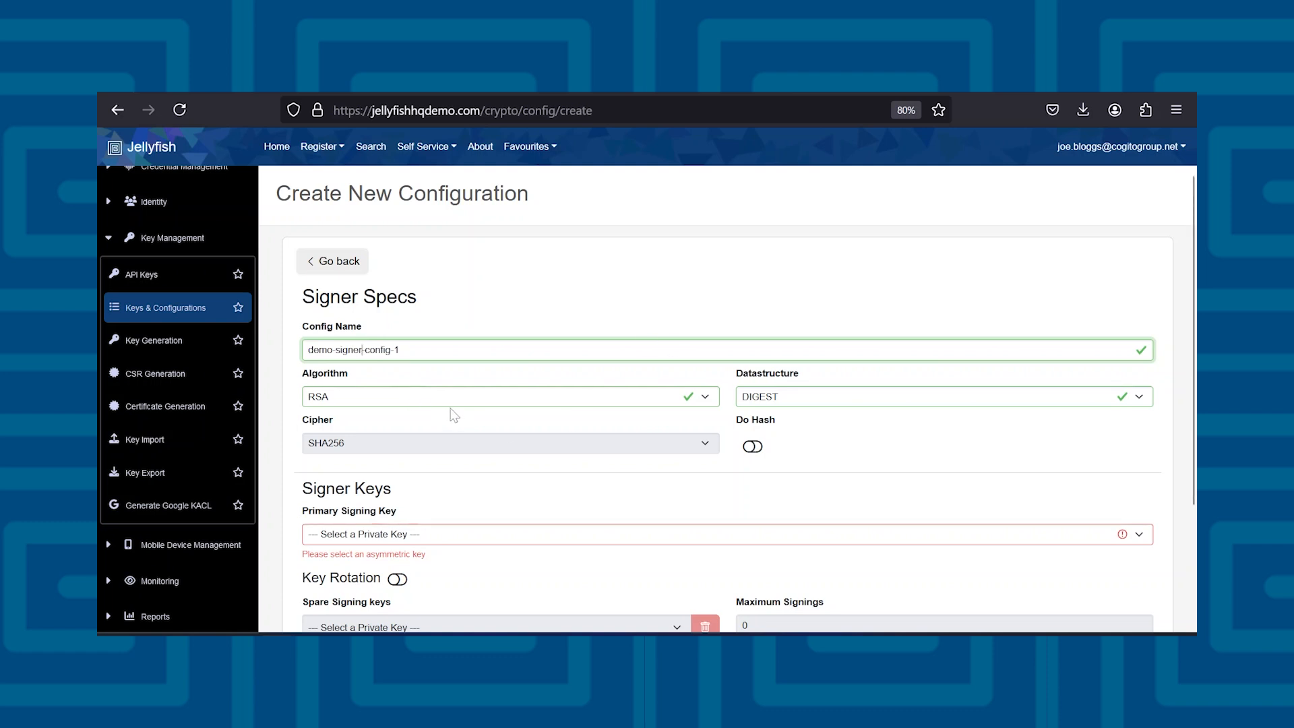
Choose RSA as the signer algorithm and DIGEST as the datastructure.
{"action": "left_click", "coordinate": [451, 402]}
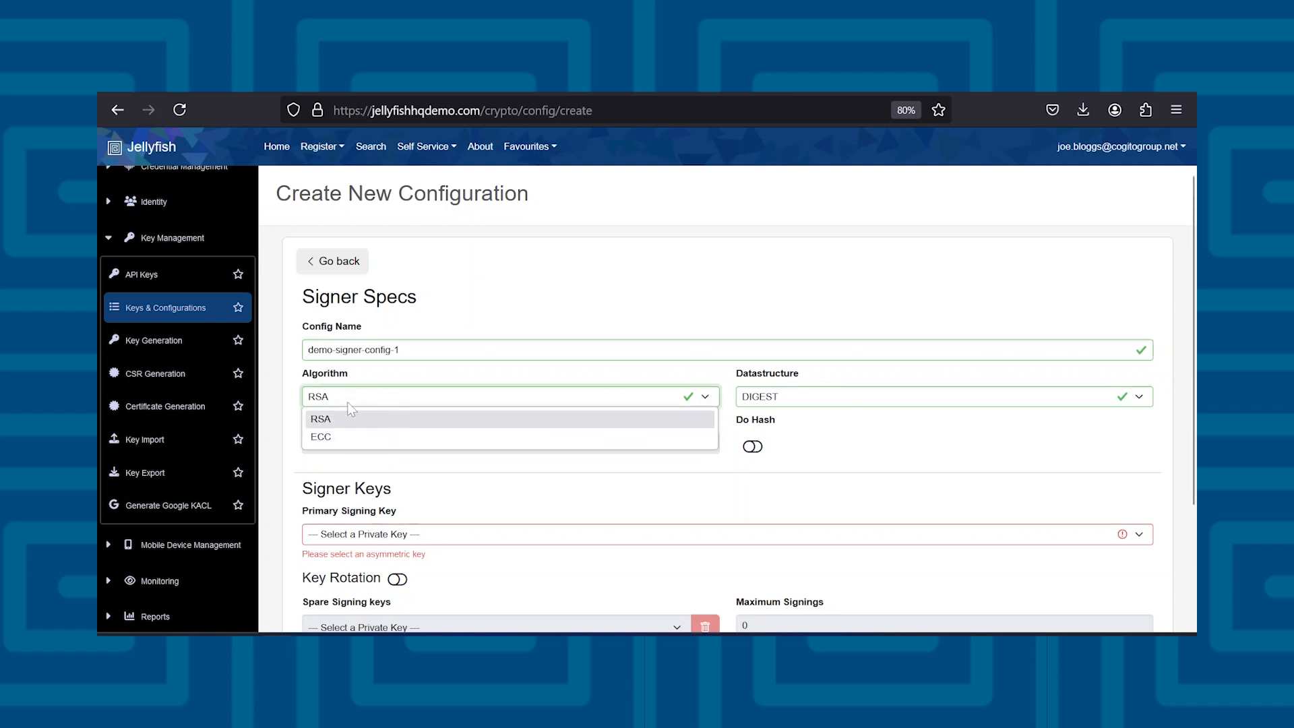
{"action": "left_click", "coordinate": [338, 419]}
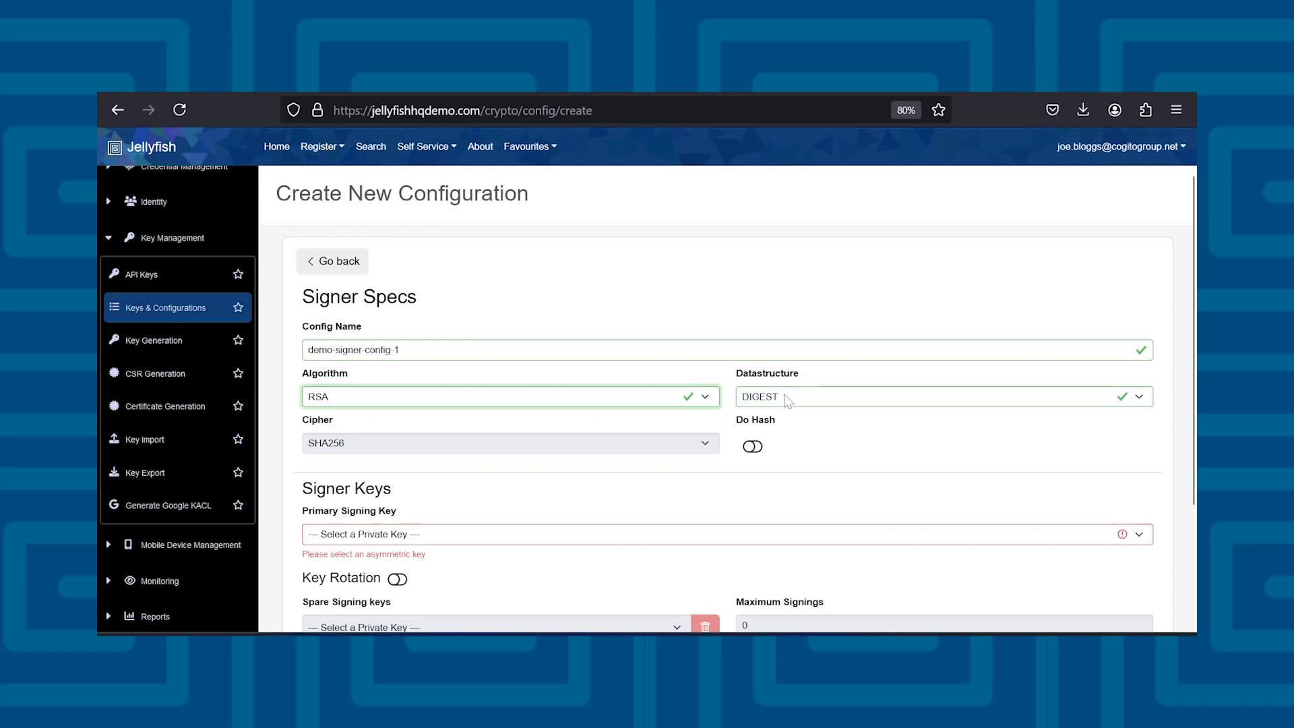
{"action": "left_click", "coordinate": [787, 402]}
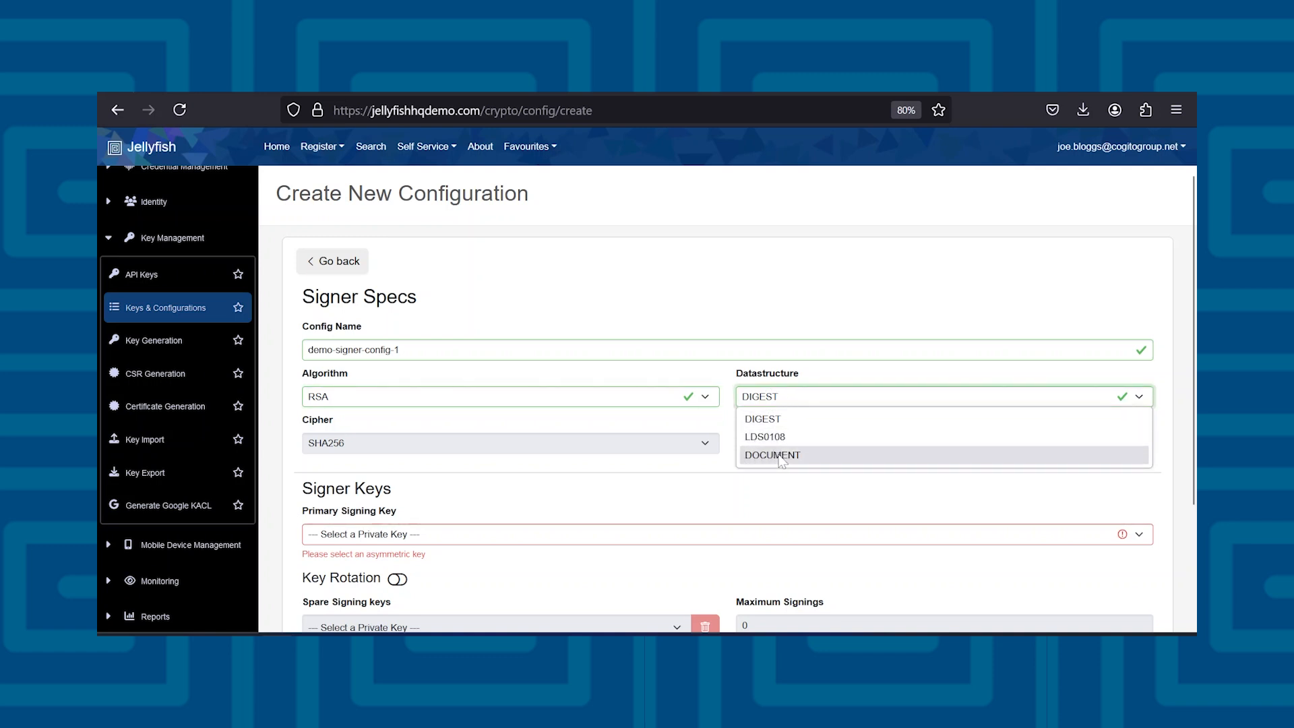
{"action": "left_click", "coordinate": [785, 419]}
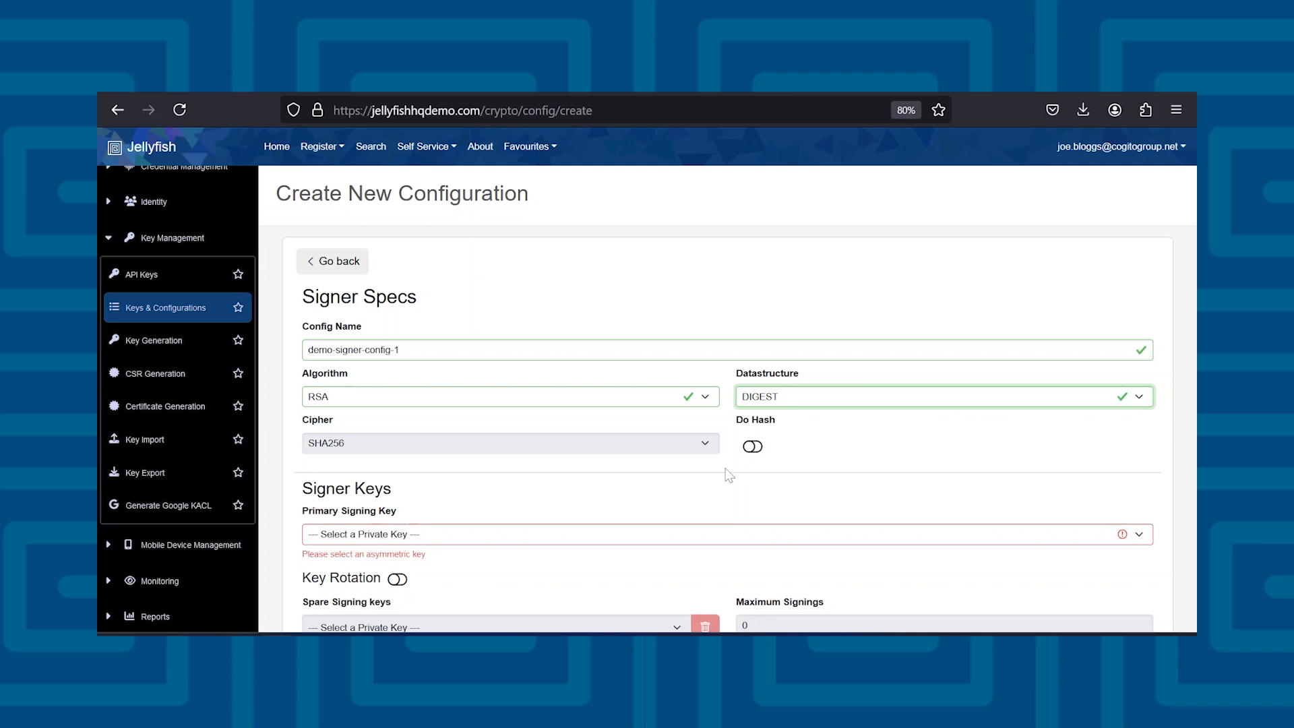
Enable hashing for the signer configuration and set its cipher to SHA384.
{"action": "left_click", "coordinate": [752, 446]}
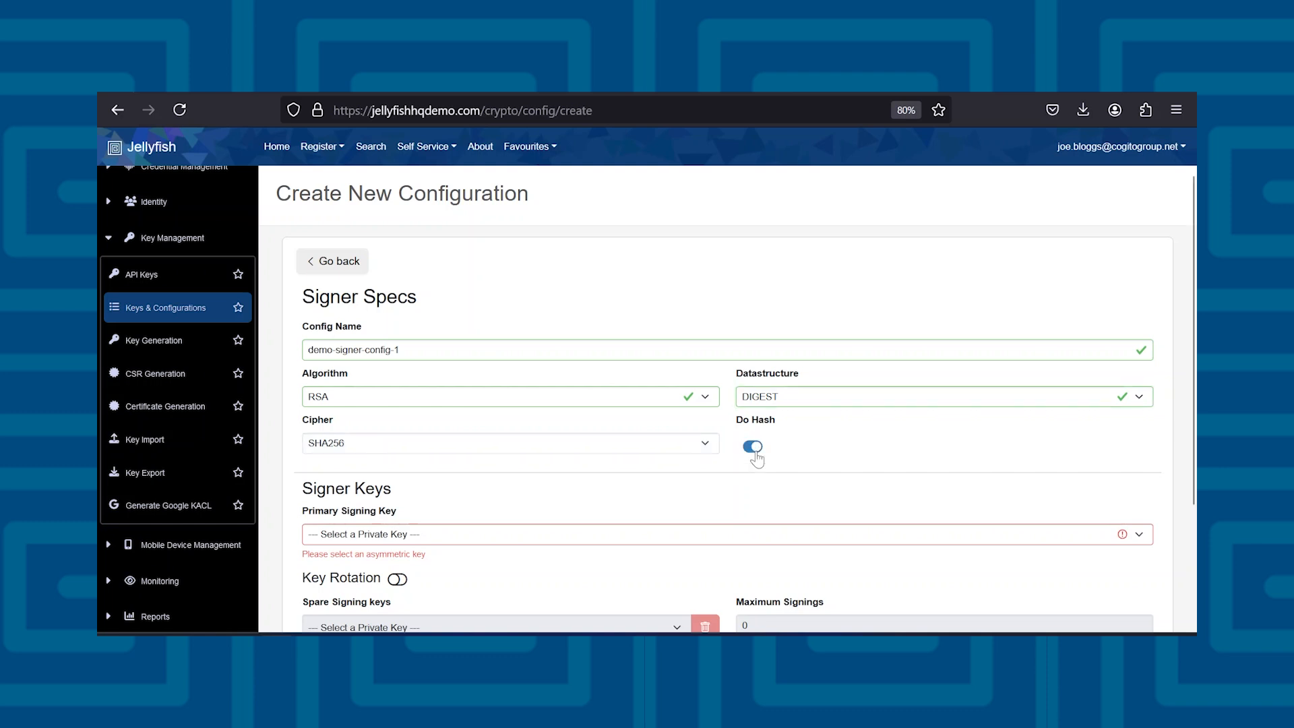
{"action": "left_click", "coordinate": [705, 444]}
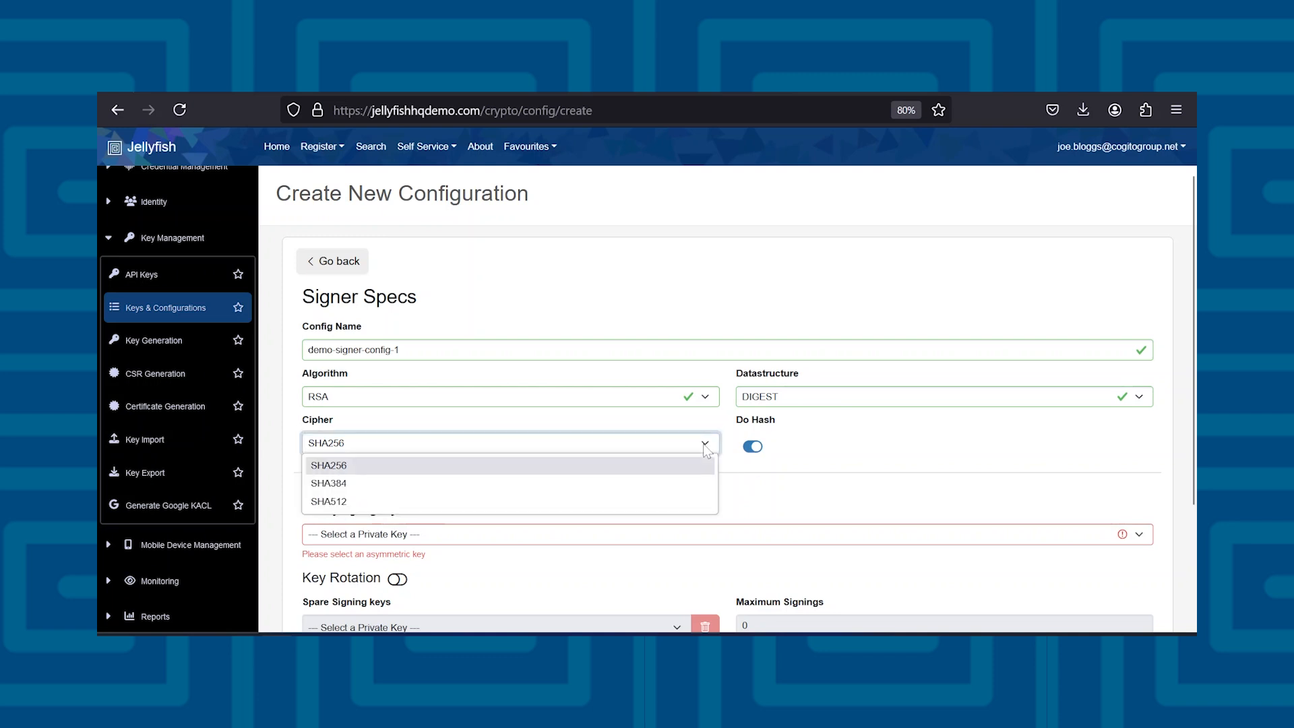
{"action": "left_click", "coordinate": [550, 485]}
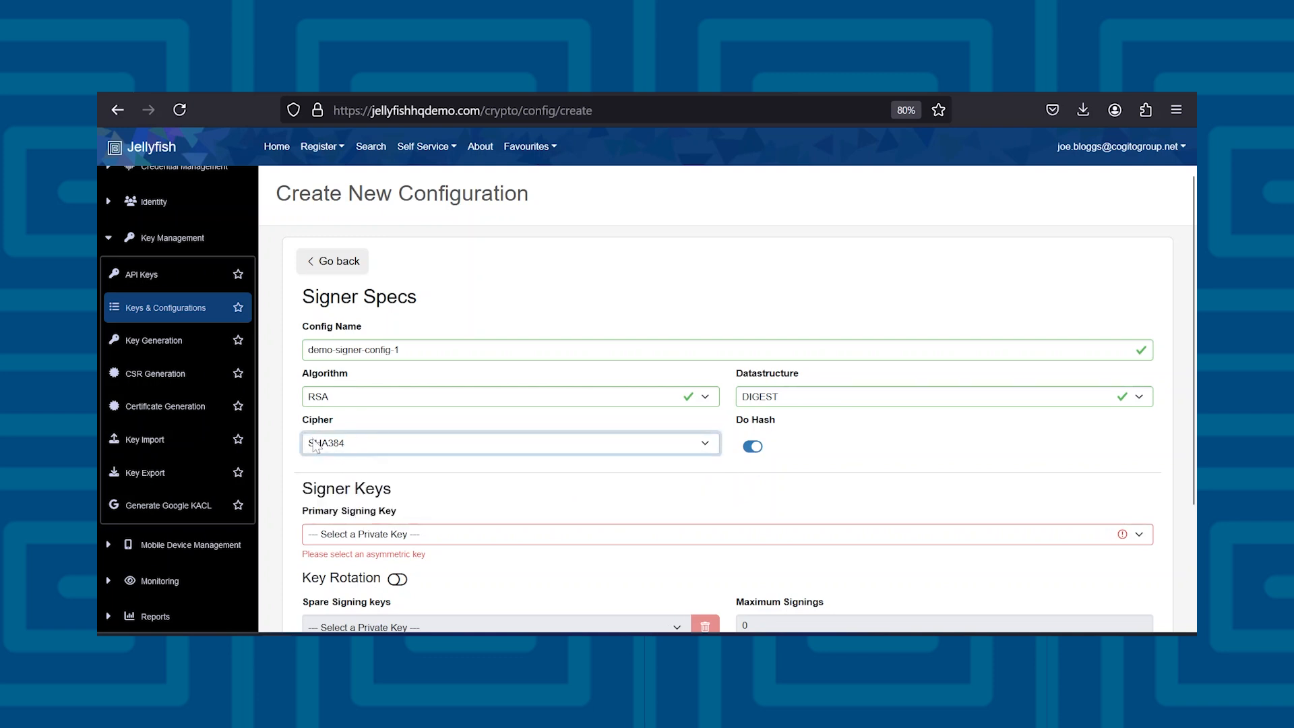
Select demo-key-01 as the primary signing key of the signer configuration.
{"action": "scroll", "coordinate": [466, 474], "scroll_direction": "down", "scroll_amount": 1}
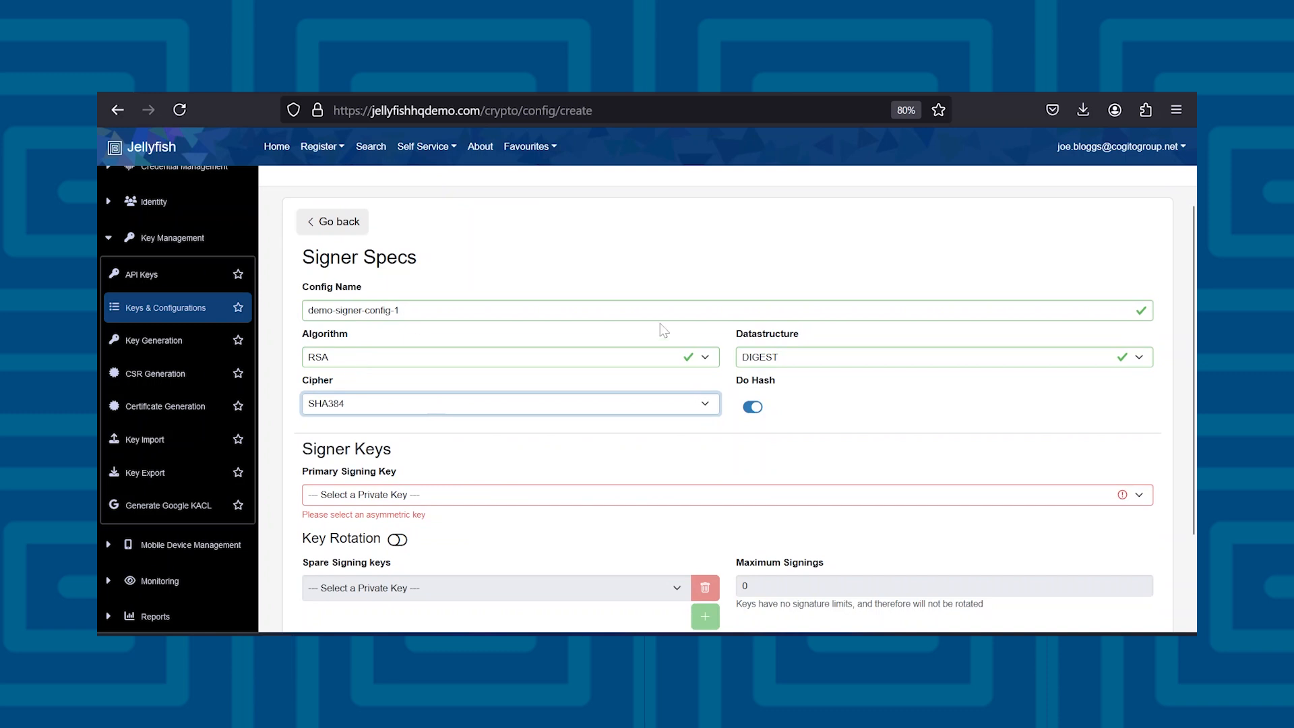
{"action": "scroll", "coordinate": [448, 451], "scroll_direction": "down", "scroll_amount": 3}
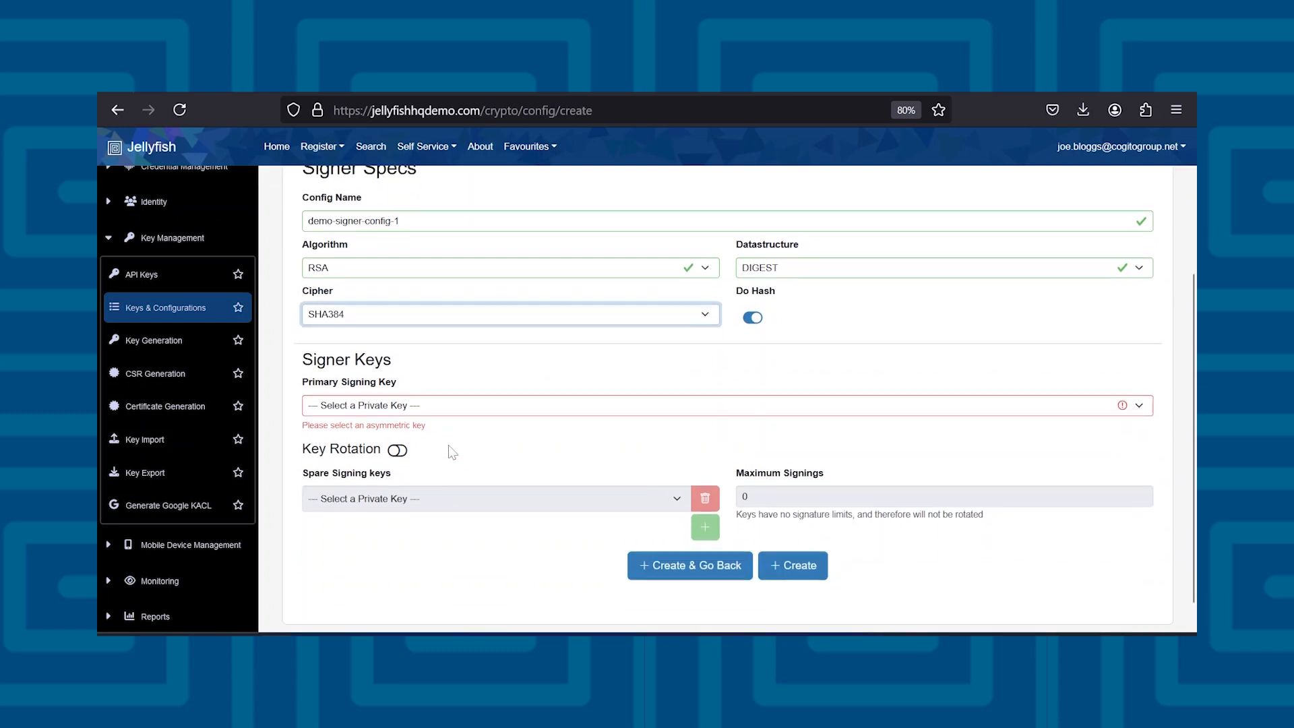
{"action": "left_click", "coordinate": [388, 401]}
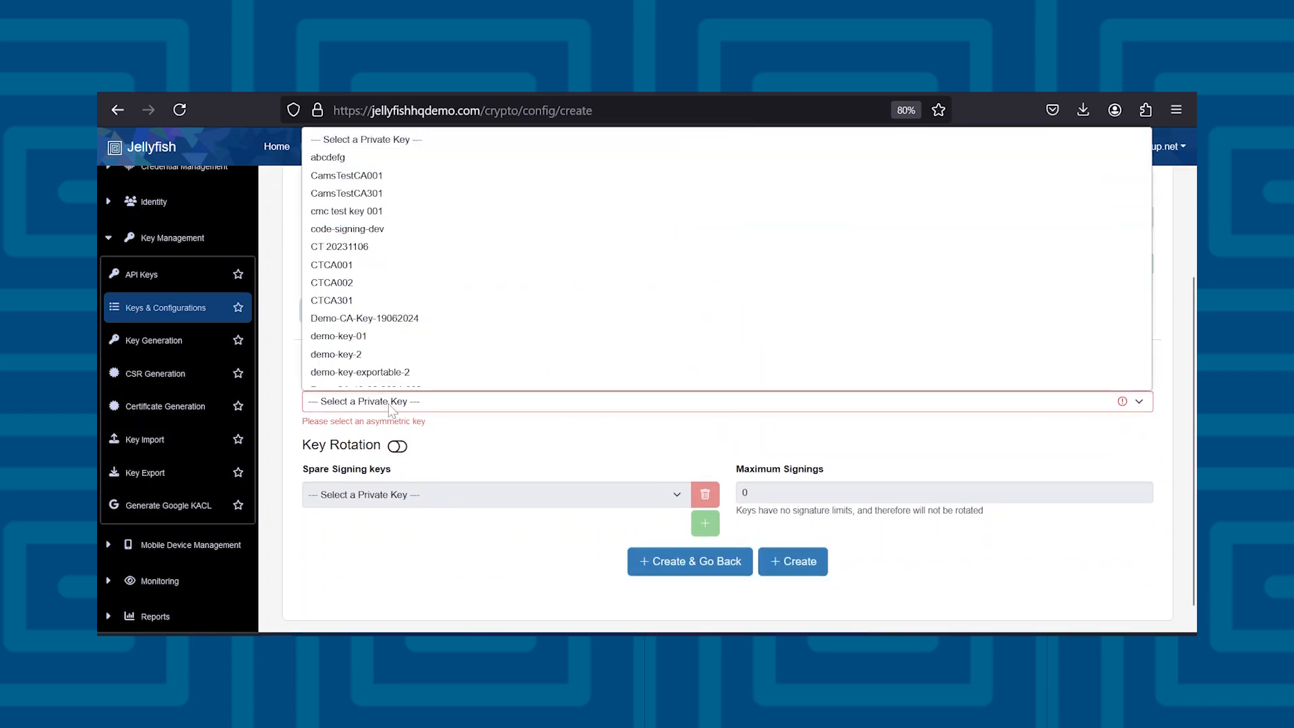
{"action": "left_click", "coordinate": [378, 413]}
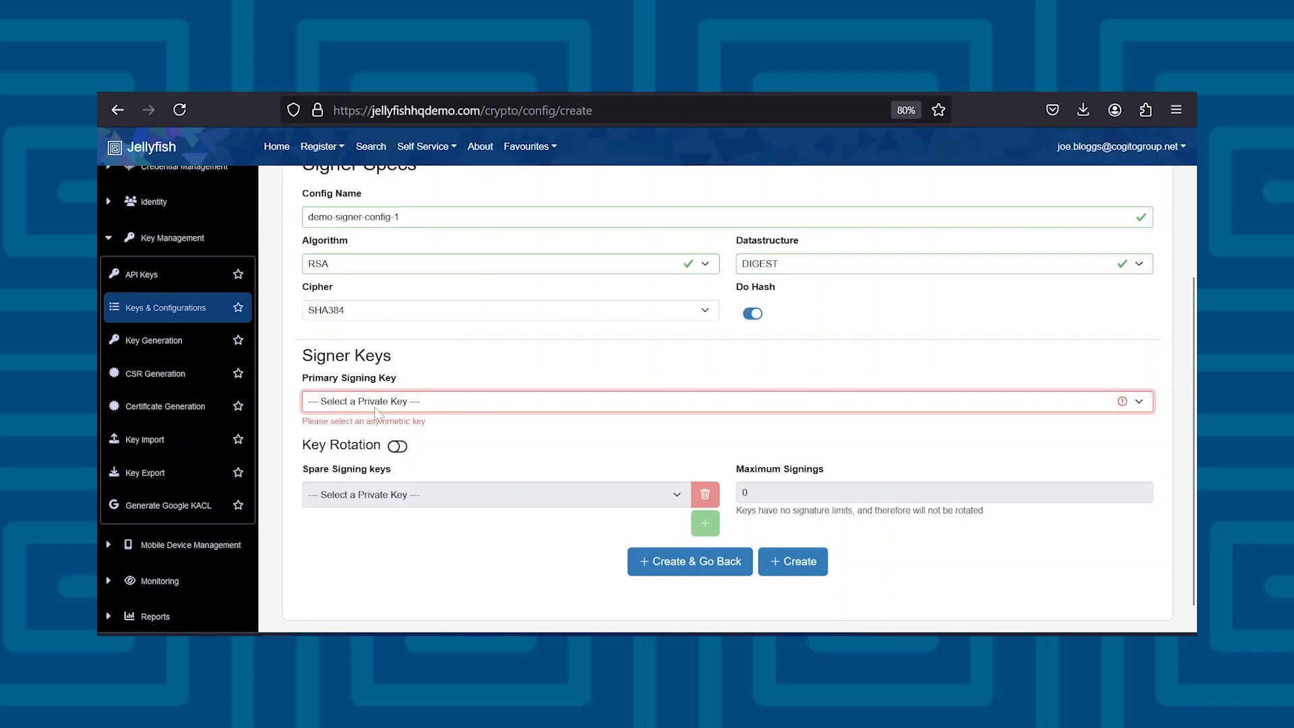
{"action": "left_click", "coordinate": [375, 408]}
{"action": "scroll", "coordinate": [377, 337], "scroll_direction": "down", "scroll_amount": 1}
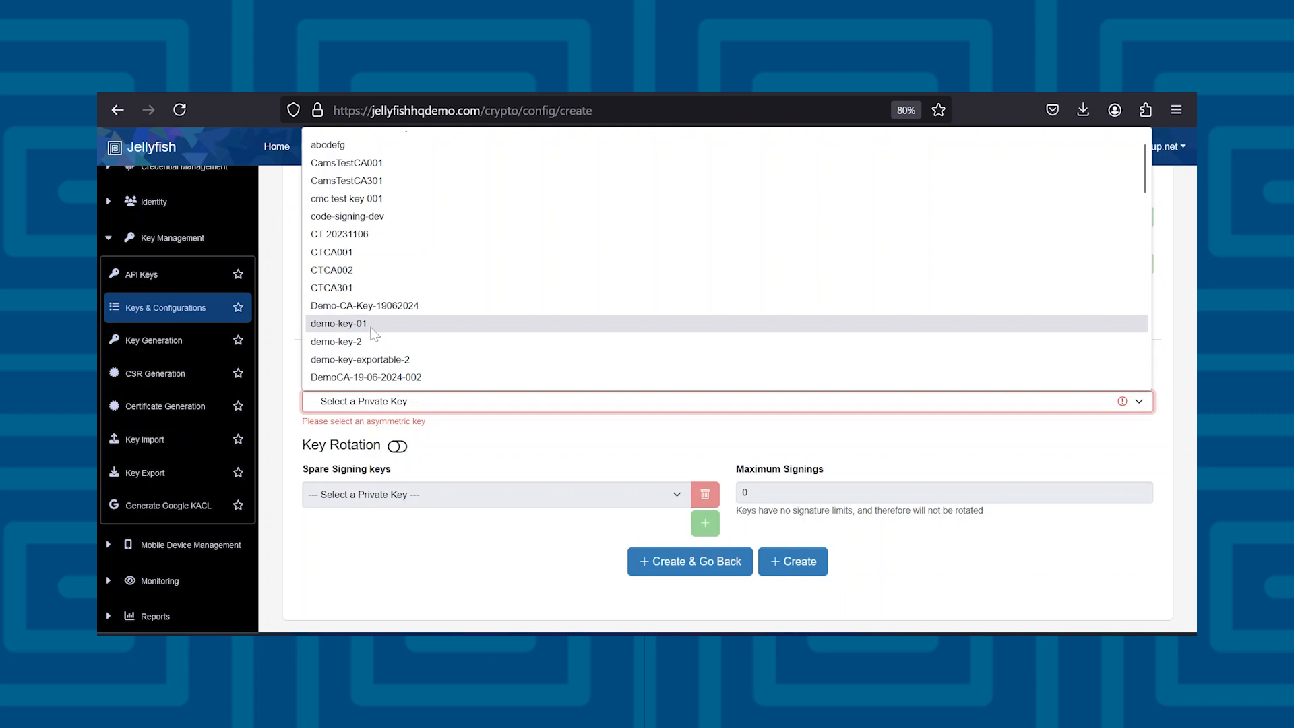
{"action": "left_click", "coordinate": [368, 327]}
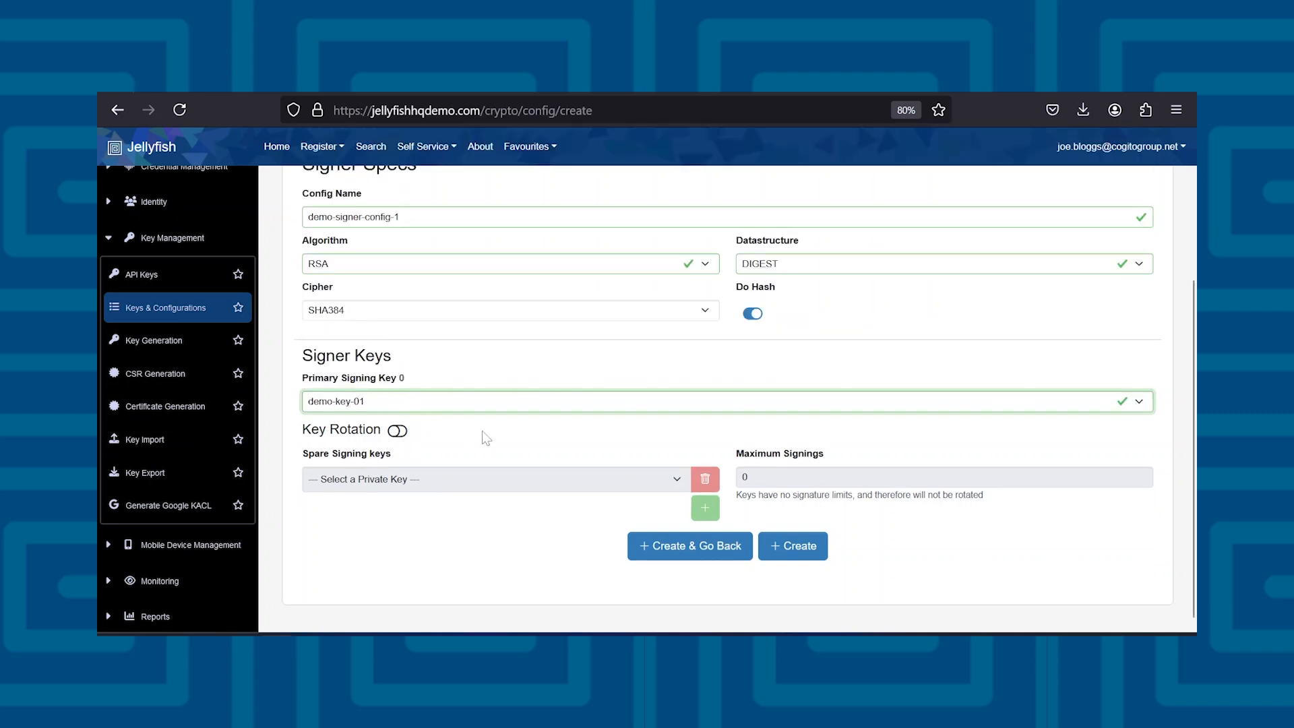
Enable key rotation for the signer configuration and select demo-key-2 as the spare signing key.
{"action": "left_click", "coordinate": [398, 431]}
{"action": "left_click", "coordinate": [437, 477]}
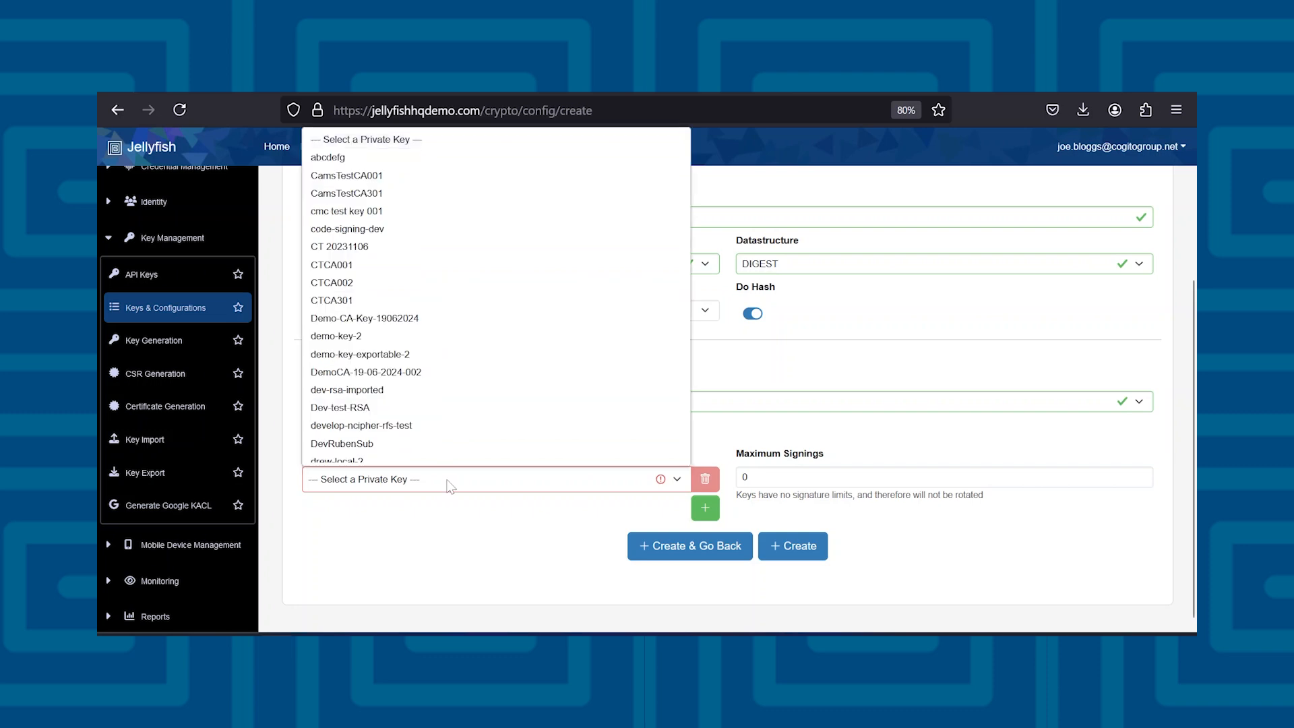
{"action": "left_click", "coordinate": [370, 336]}
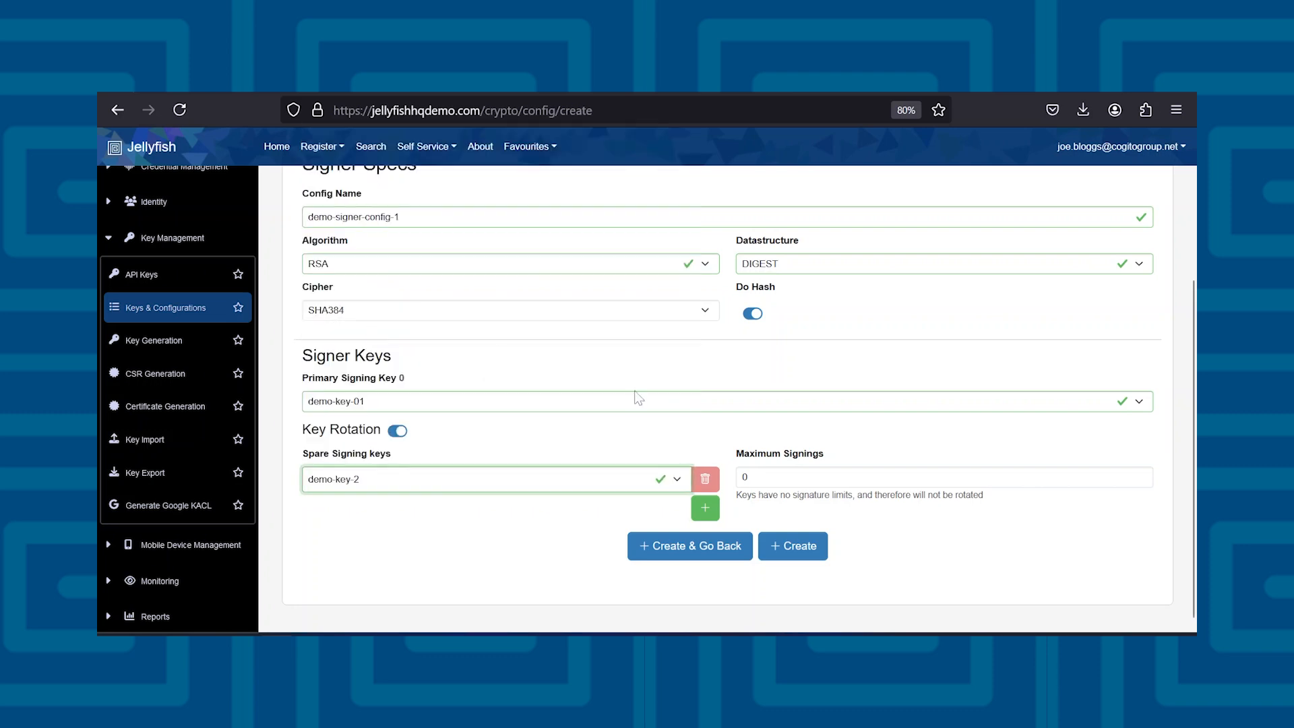
Set the maximum signings to 50000 and create the signer configuration.
{"action": "key", "text": "Tab"}
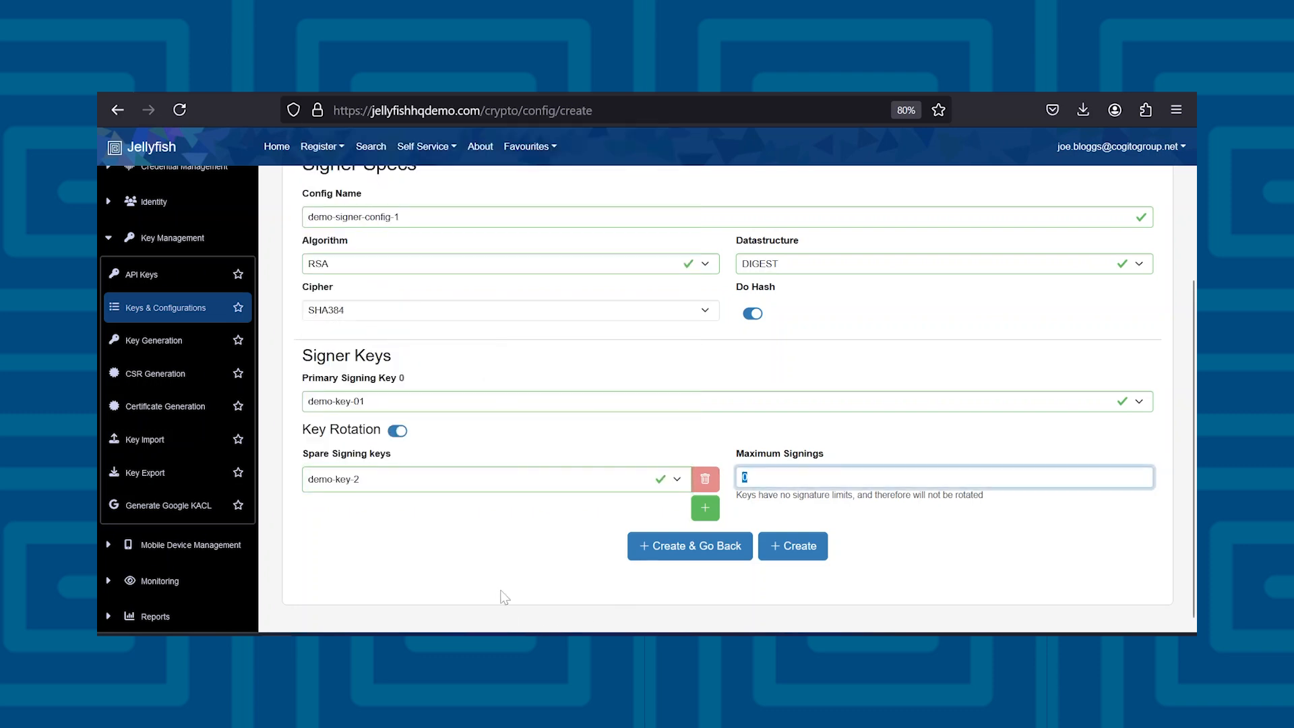
{"action": "type", "text": "50000"}
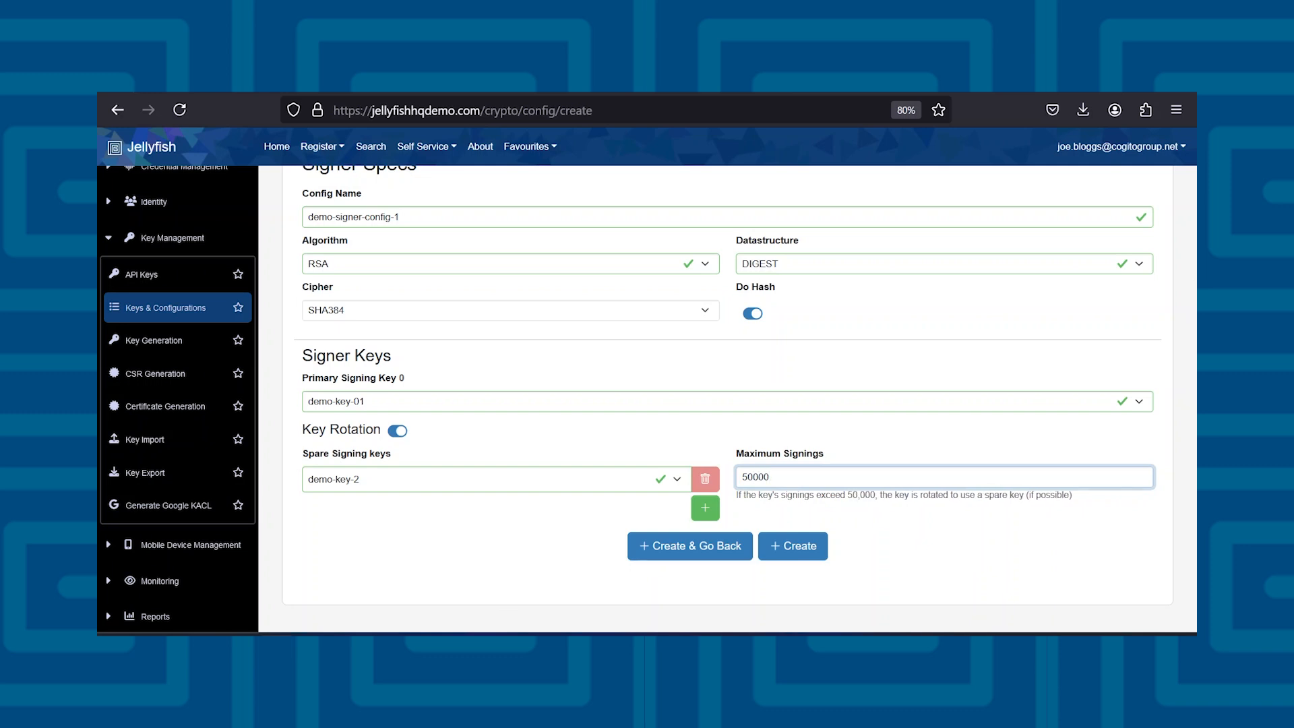
{"action": "left_click", "coordinate": [557, 519]}
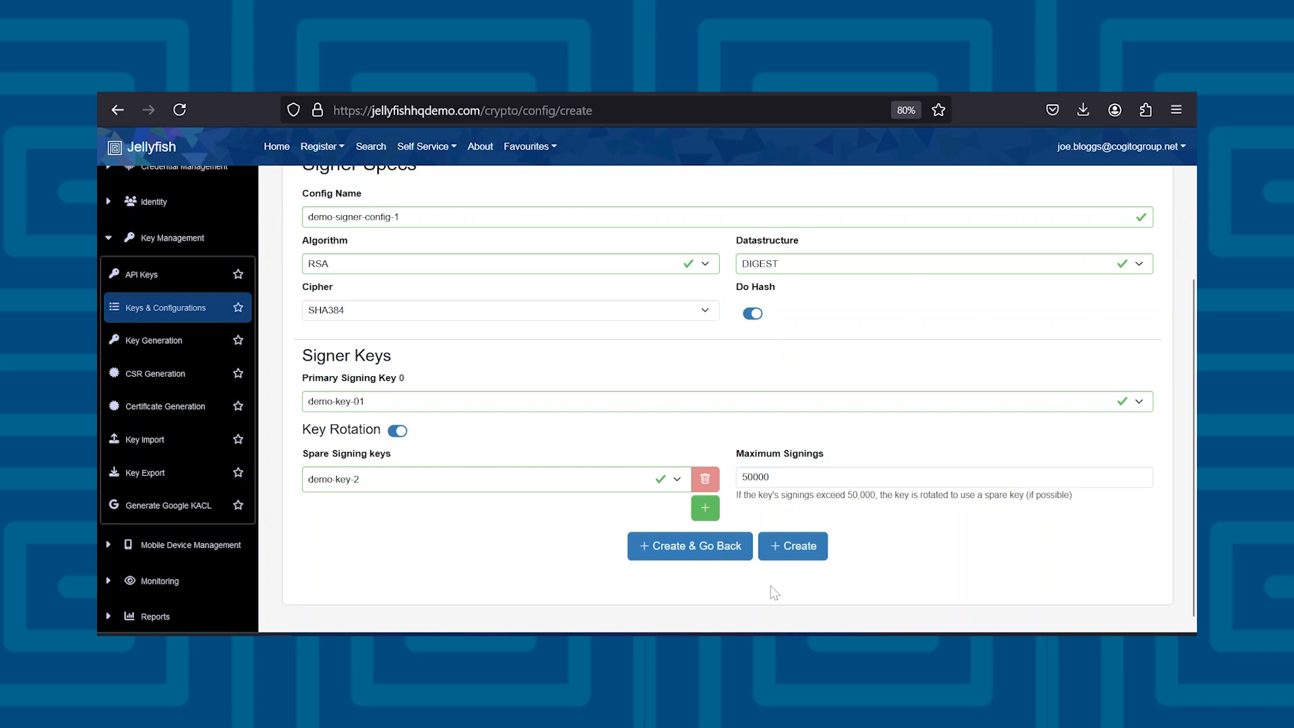
{"action": "left_click", "coordinate": [795, 548]}
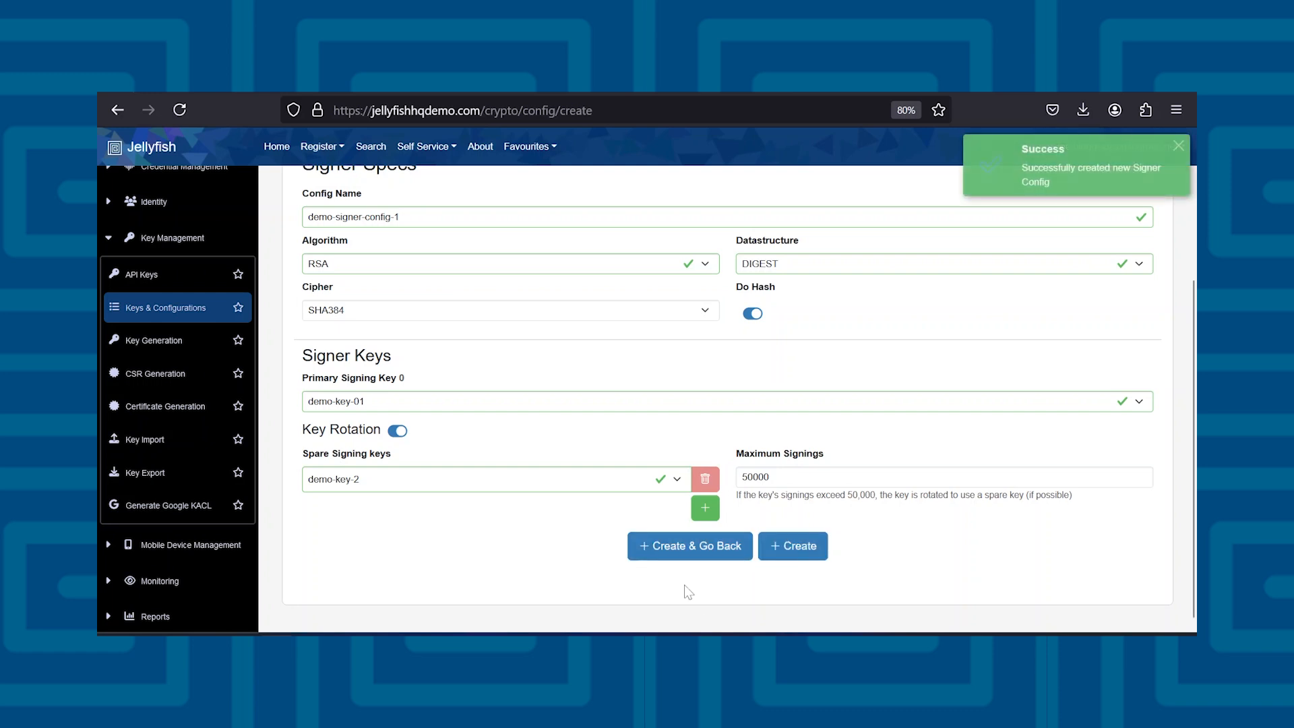
Open the Sign/Validate crypto tool.
{"action": "scroll", "coordinate": [174, 510], "scroll_direction": "down", "scroll_amount": 3}
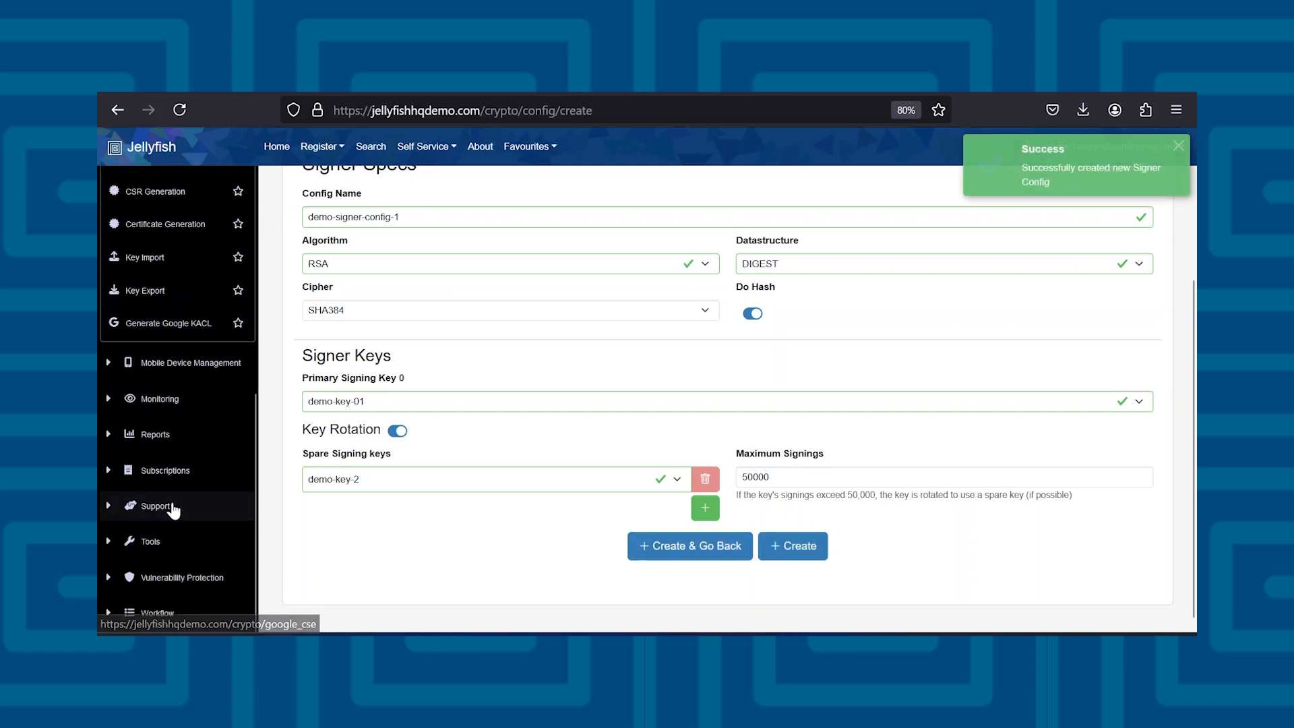
{"action": "left_click", "coordinate": [155, 539]}
{"action": "left_click", "coordinate": [132, 527]}
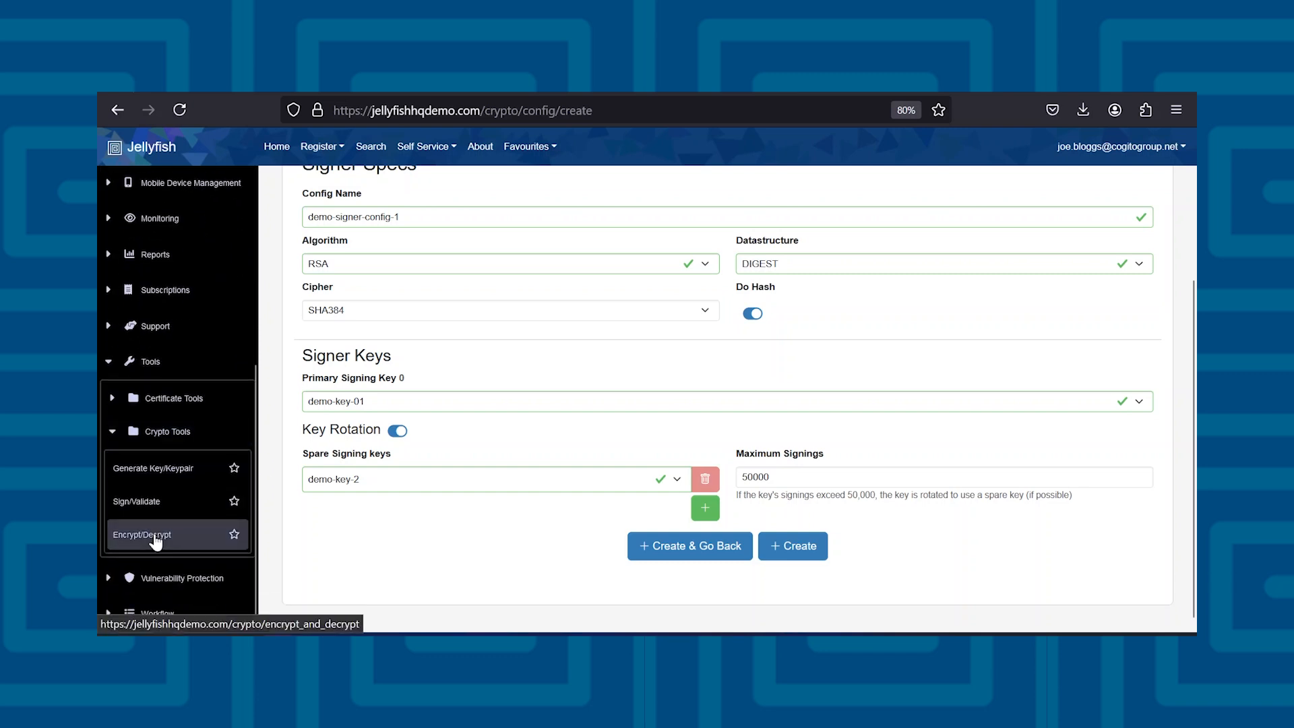
{"action": "left_click", "coordinate": [165, 505]}
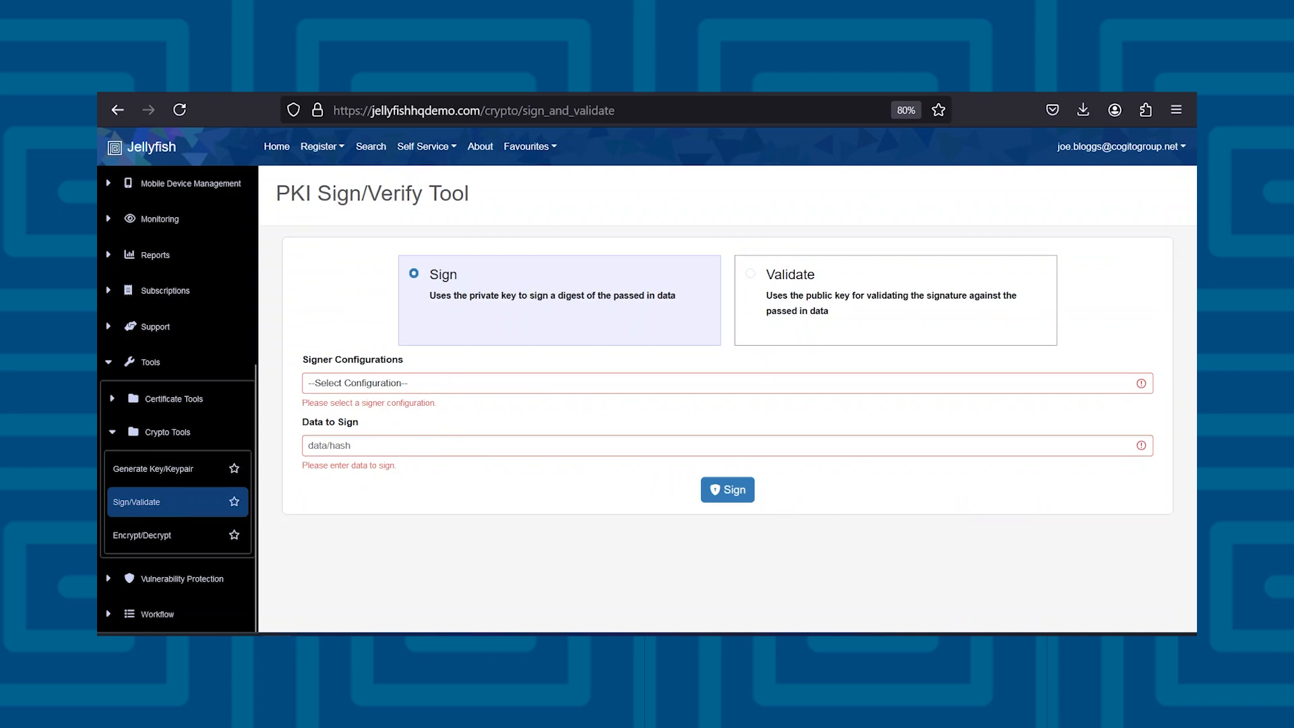
Sign the data "Hello world!" using the demo-signer-config-1 signer configuration.
{"action": "left_click", "coordinate": [352, 443]}
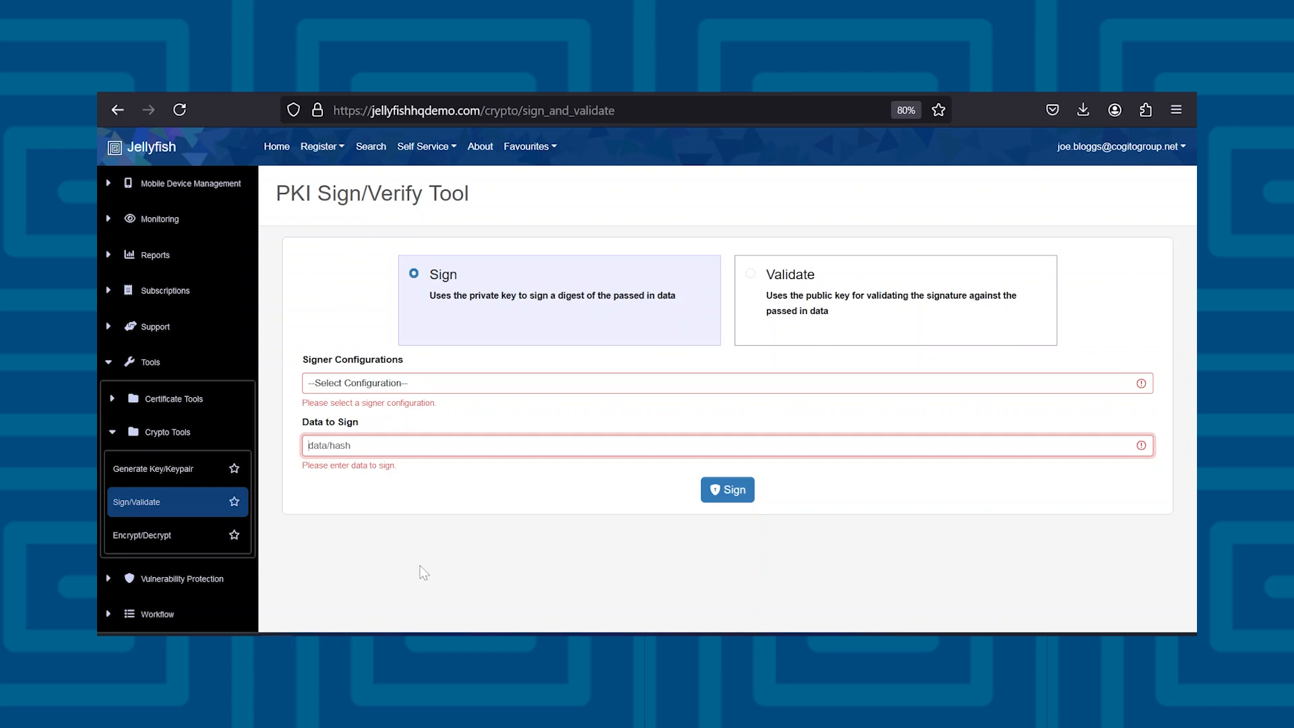
{"action": "left_click", "coordinate": [408, 384]}
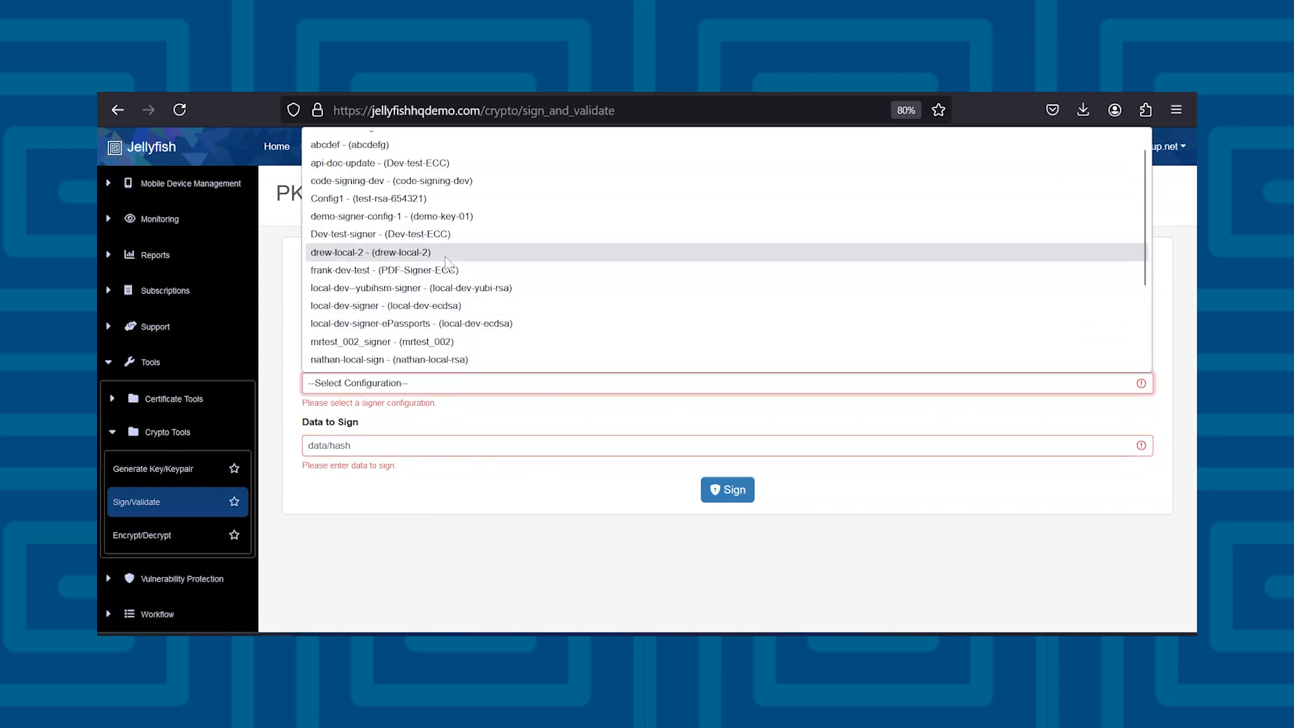
{"action": "left_click", "coordinate": [413, 222]}
{"action": "key", "text": "Tab"}
{"action": "type", "text": "Hello worl"}
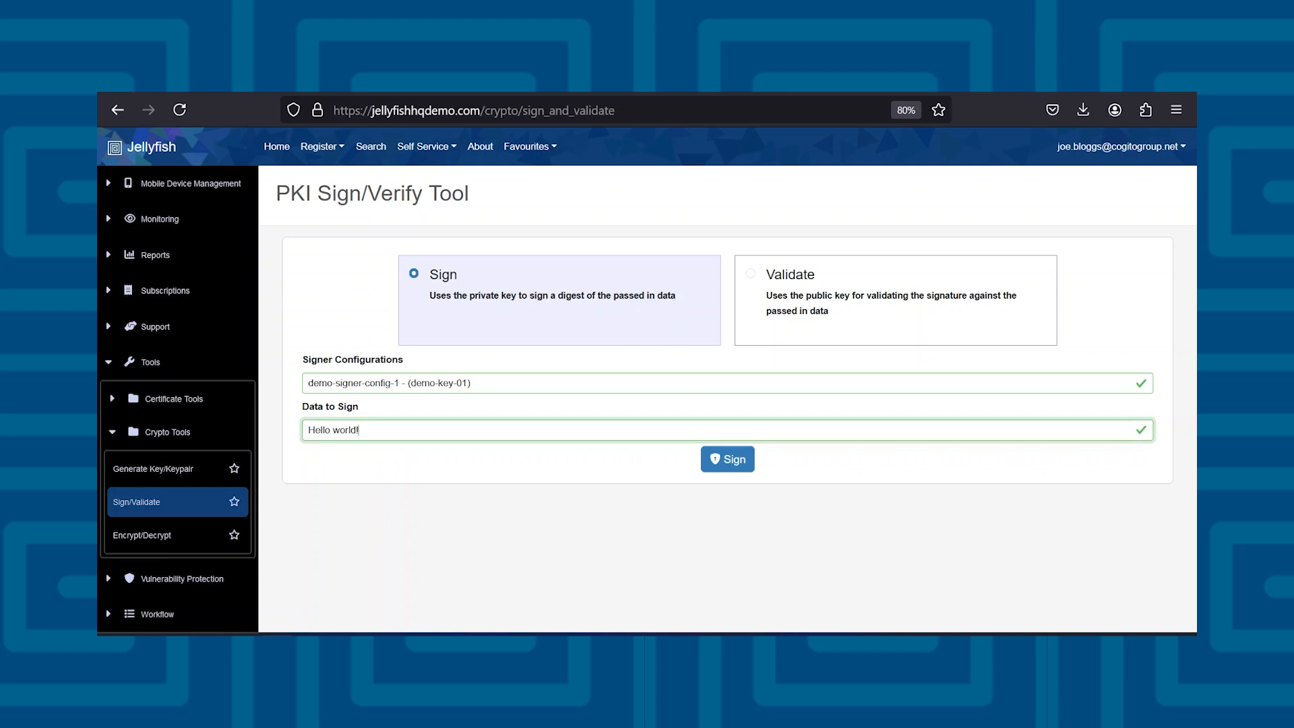
{"action": "left_click", "coordinate": [727, 460]}
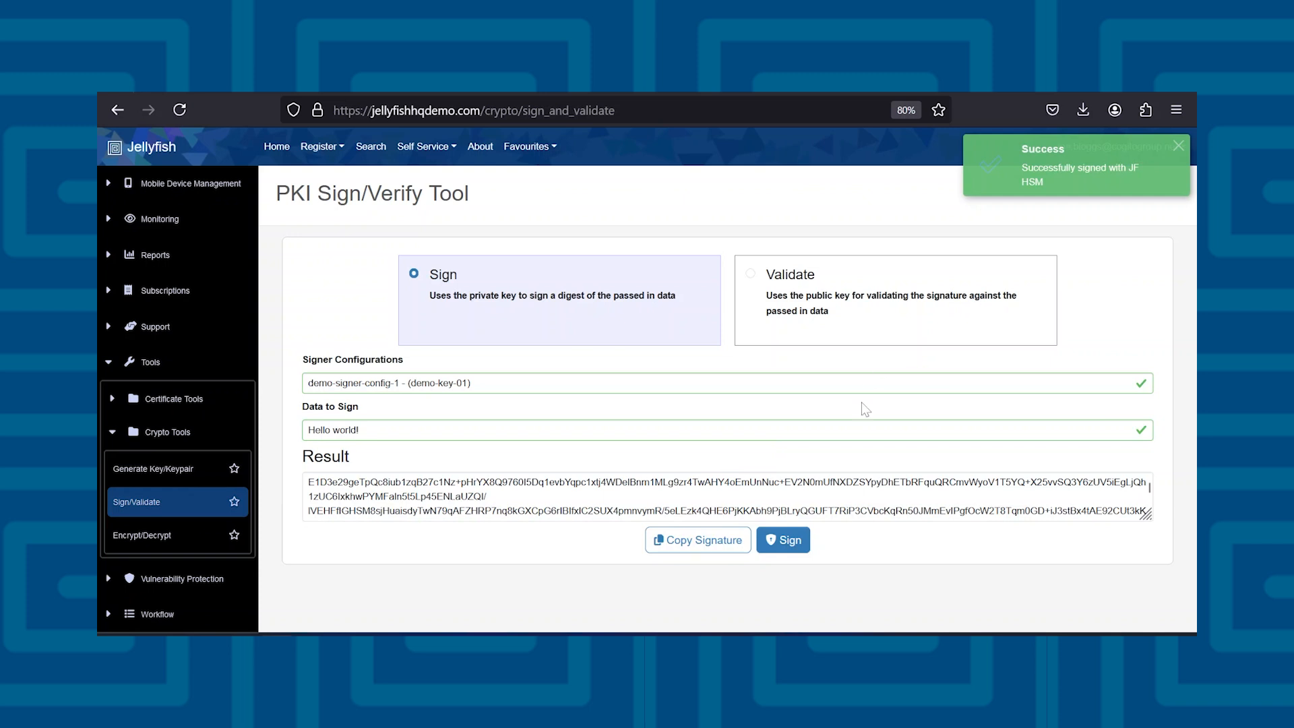
Copy the resulting signature and validate it against the same data with the Validate option.
{"action": "left_click", "coordinate": [544, 511]}
{"action": "left_click", "coordinate": [667, 543]}
{"action": "left_click", "coordinate": [853, 325]}
{"action": "left_click", "coordinate": [674, 476]}
{"action": "key", "text": "ctrl+v"}
{"action": "left_click", "coordinate": [741, 507]}
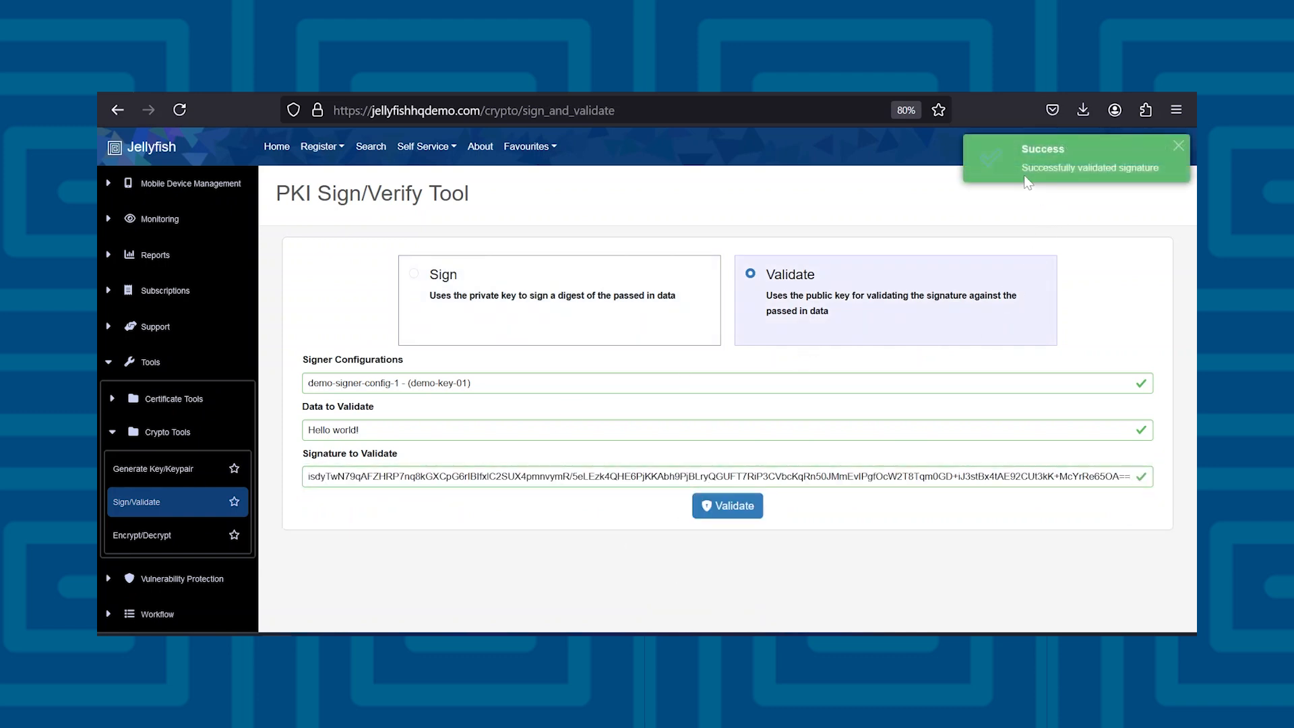
Change the data to validate to "Hello world" without the exclamation mark and validate the signature again.
{"action": "left_click", "coordinate": [492, 429]}
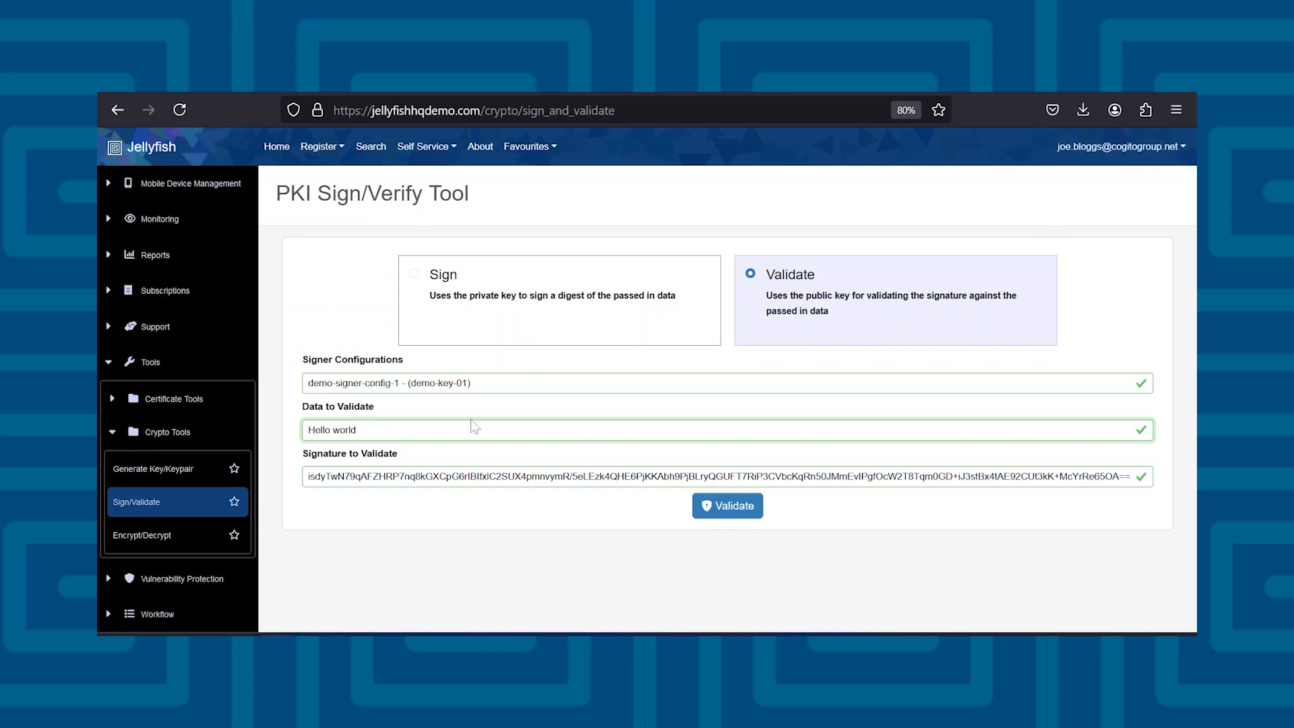
{"action": "left_click", "coordinate": [726, 506]}
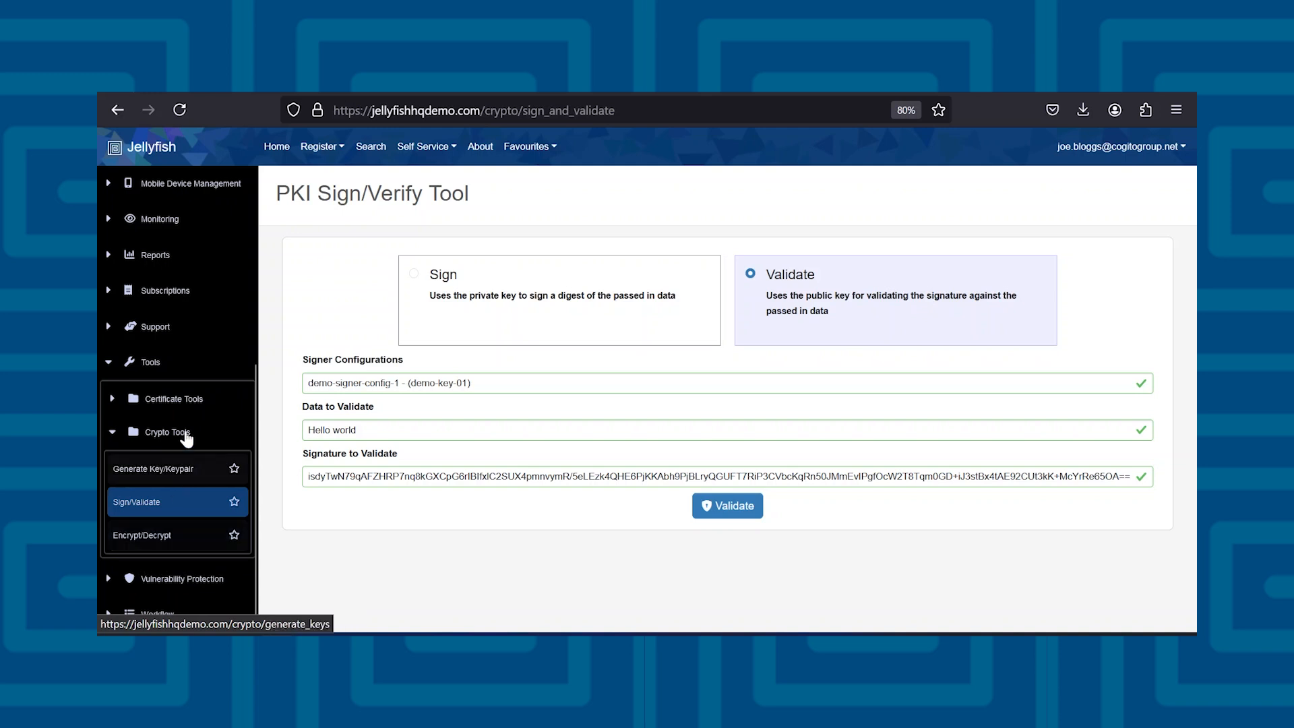
Start a new HSM token from Keys & Configurations, choosing a symmetric key with the AES_256 algorithm.
{"action": "scroll", "coordinate": [213, 288], "scroll_direction": "up", "scroll_amount": 3}
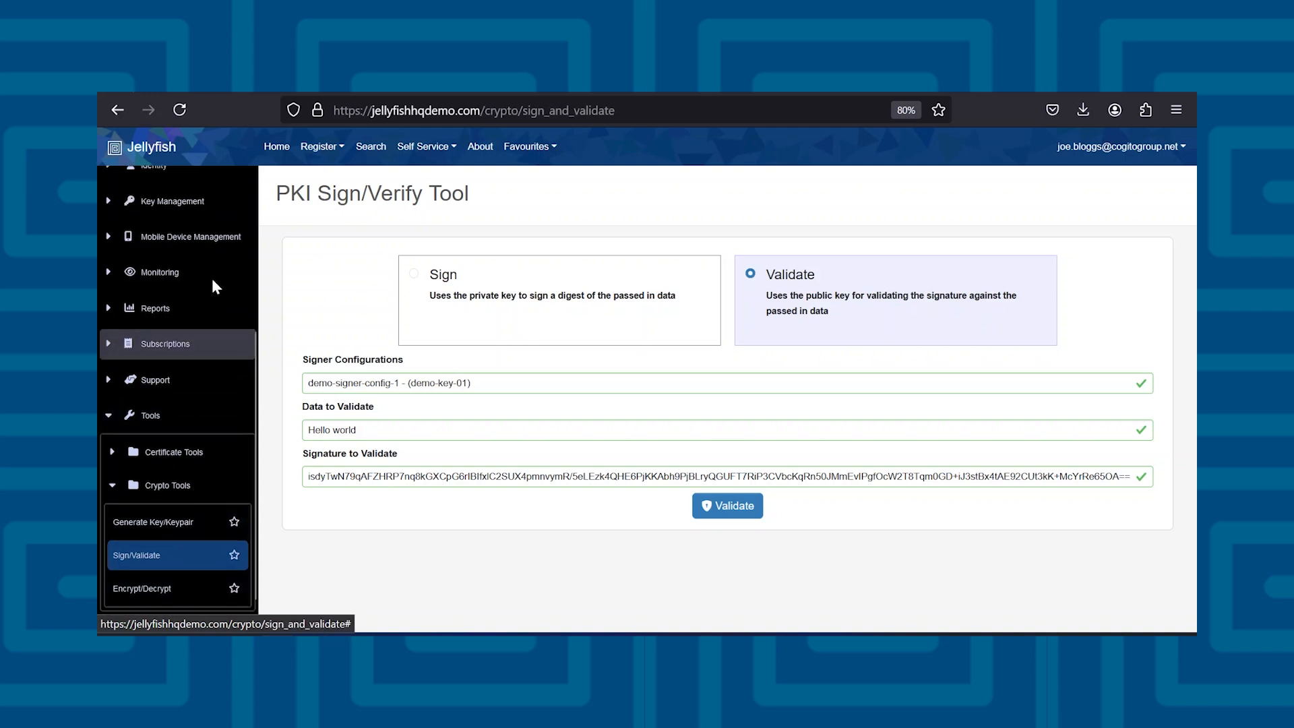
{"action": "left_click", "coordinate": [192, 247]}
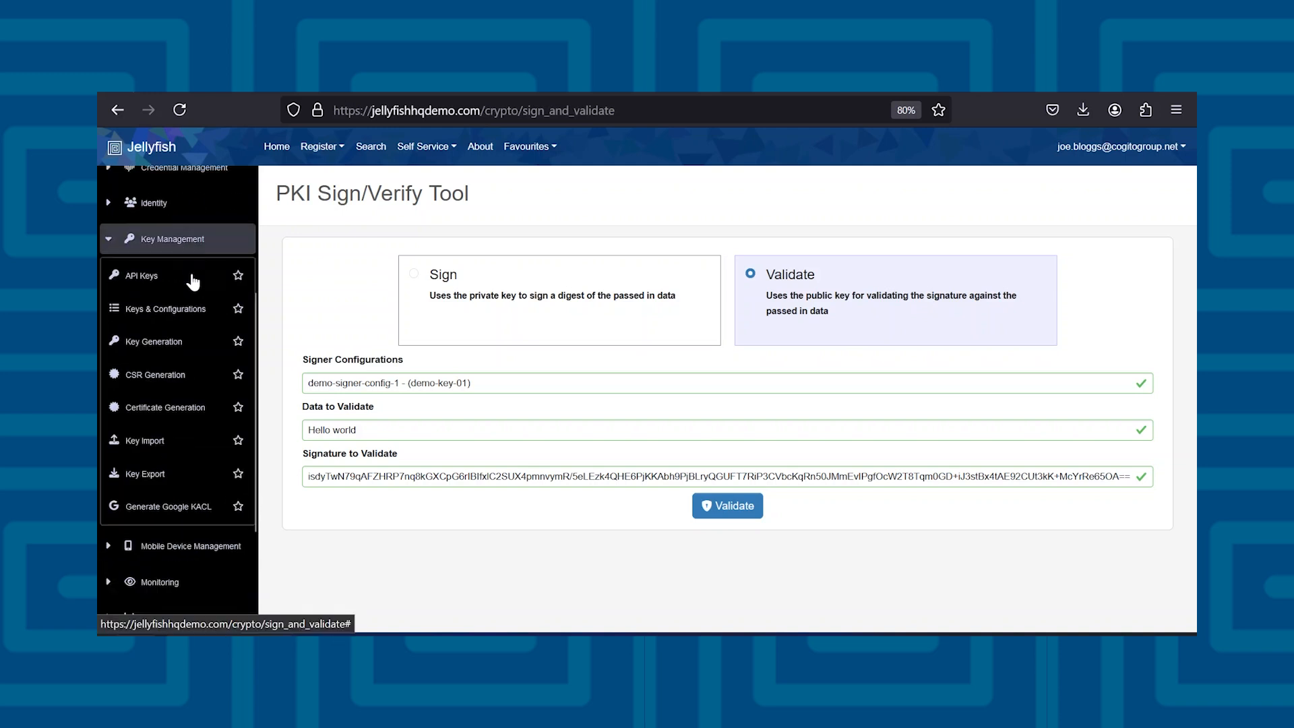
{"action": "left_click", "coordinate": [181, 308]}
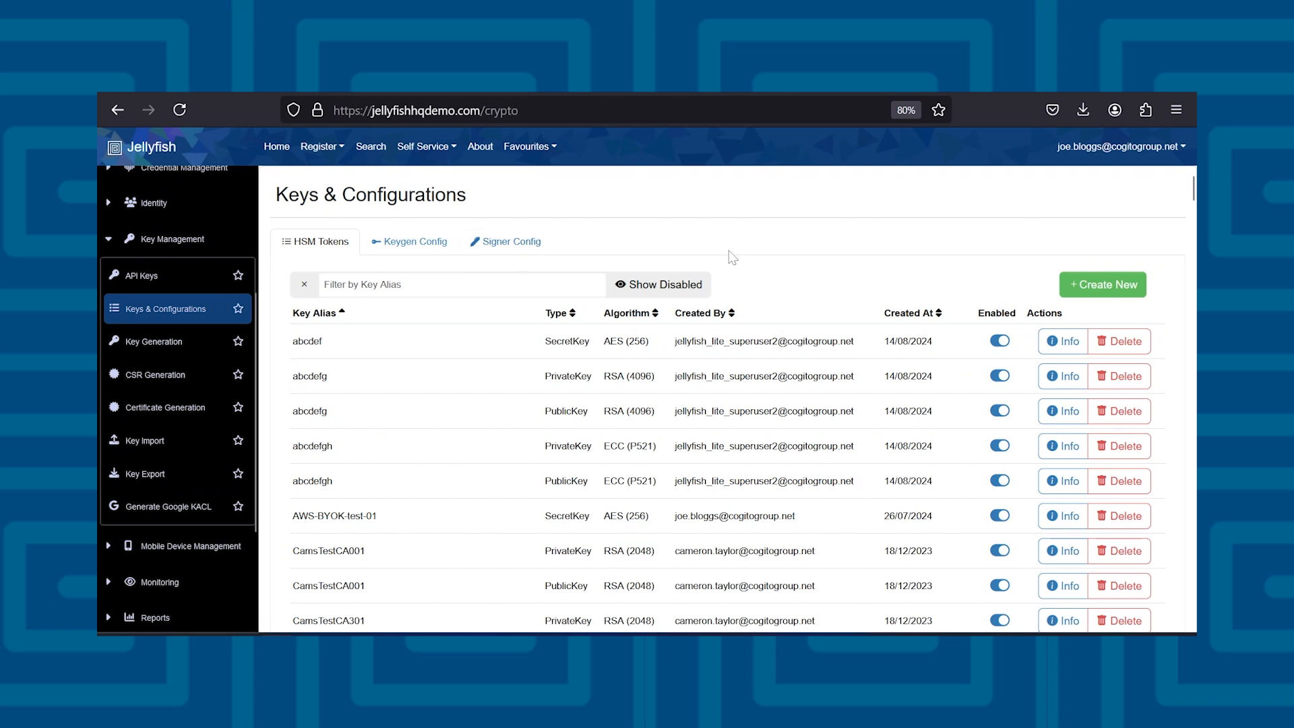
{"action": "left_click", "coordinate": [1086, 285]}
{"action": "left_click", "coordinate": [392, 362]}
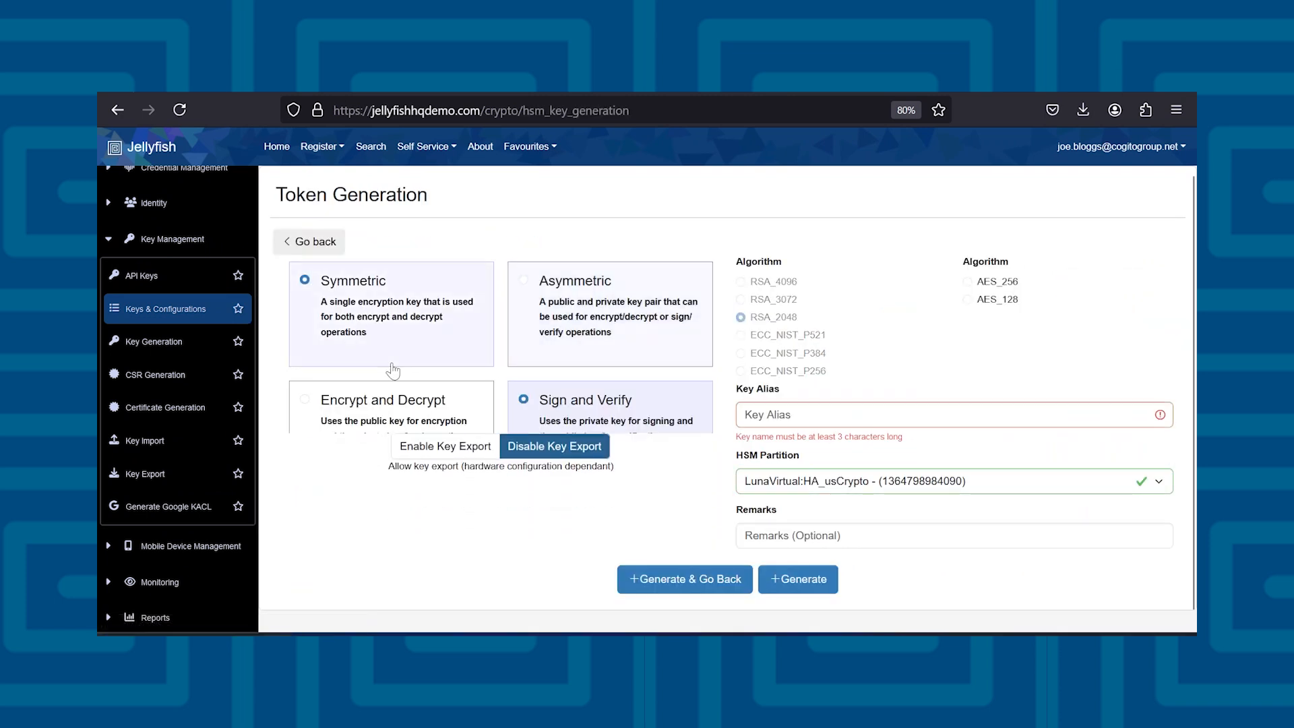
{"action": "left_click", "coordinate": [968, 282]}
Set the new token's key alias to demo-key-encrypt.
{"action": "left_click", "coordinate": [832, 414]}
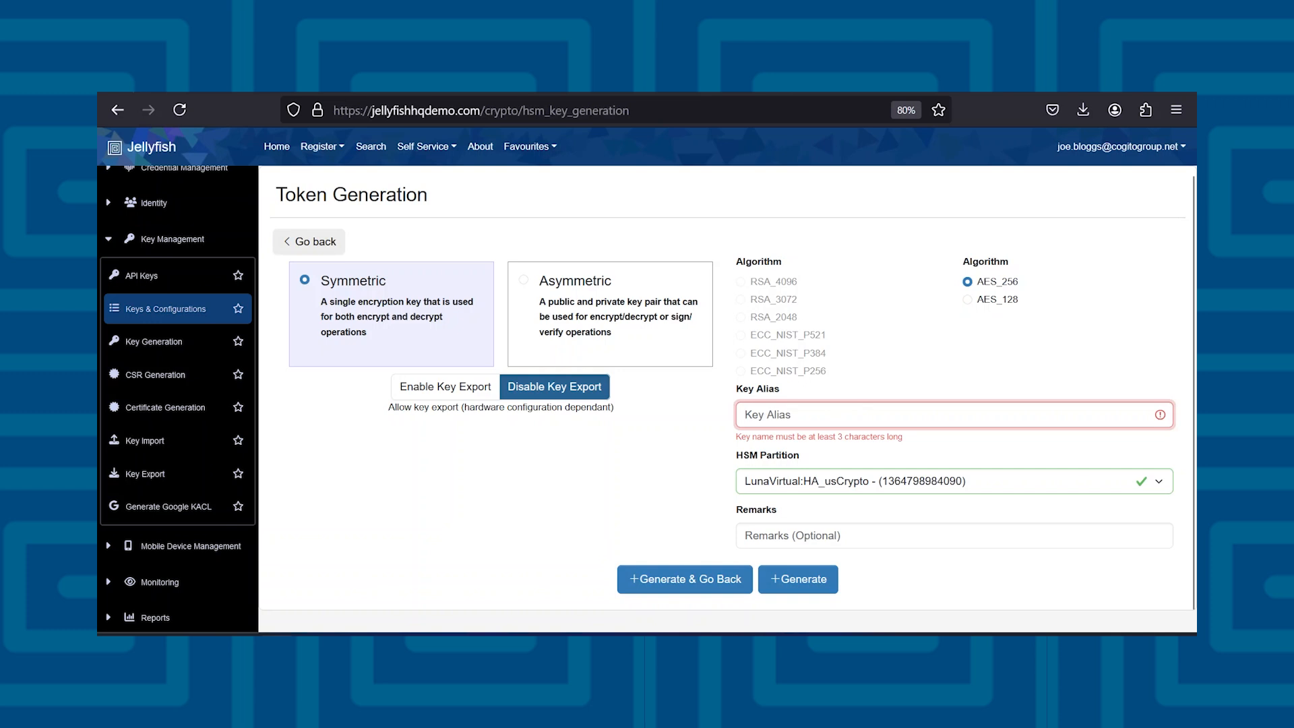
{"action": "type", "text": "demo-key"}
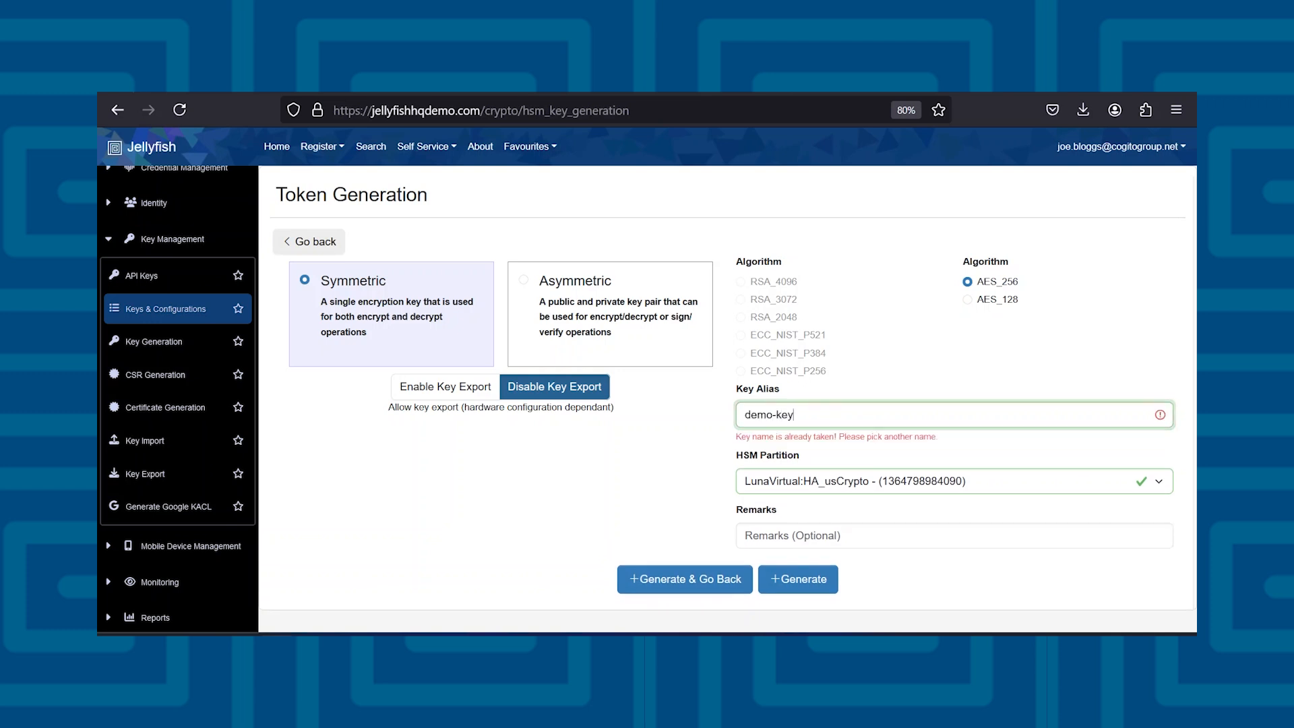
{"action": "type", "text": "-exncrypt"}
{"action": "key", "text": "ctrl+shift+Left"}
{"action": "type", "text": "encrypt"}
{"action": "key", "text": "ctrl+a"}
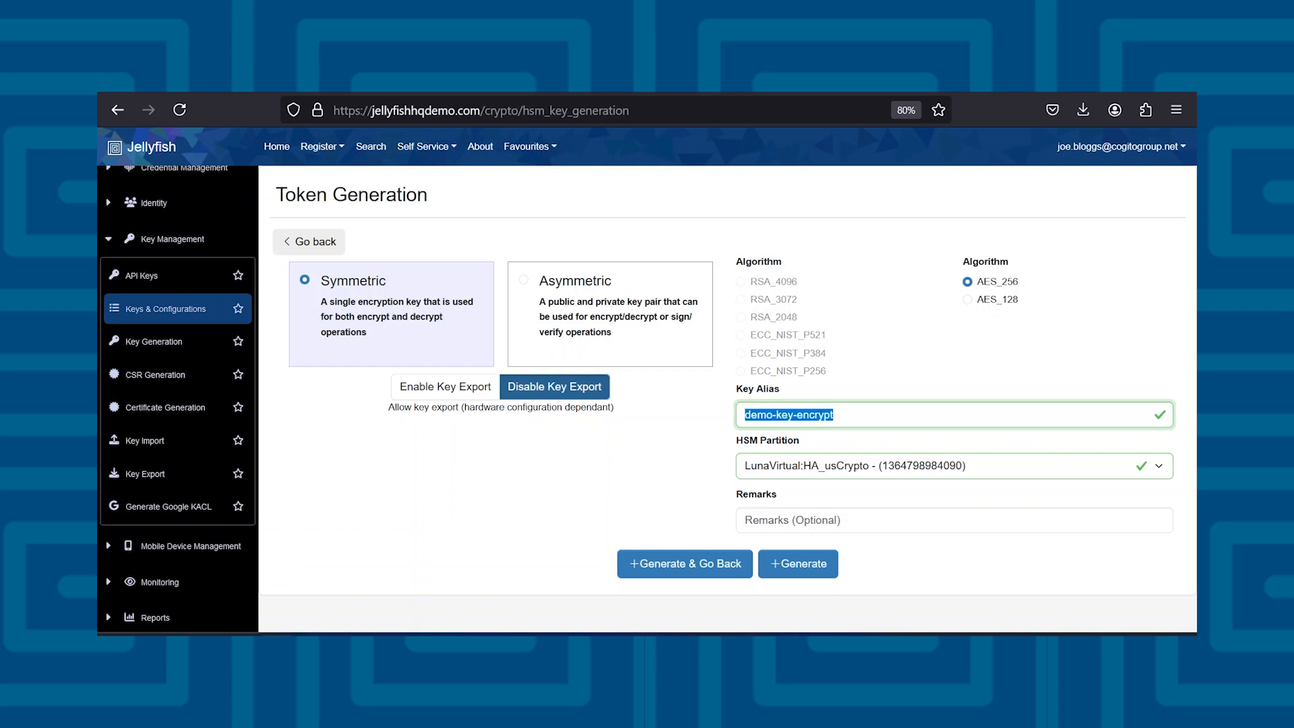
Choose the LunaVirtual:HA_usCrypto HSM partition and generate the AES token.
{"action": "left_click", "coordinate": [968, 469]}
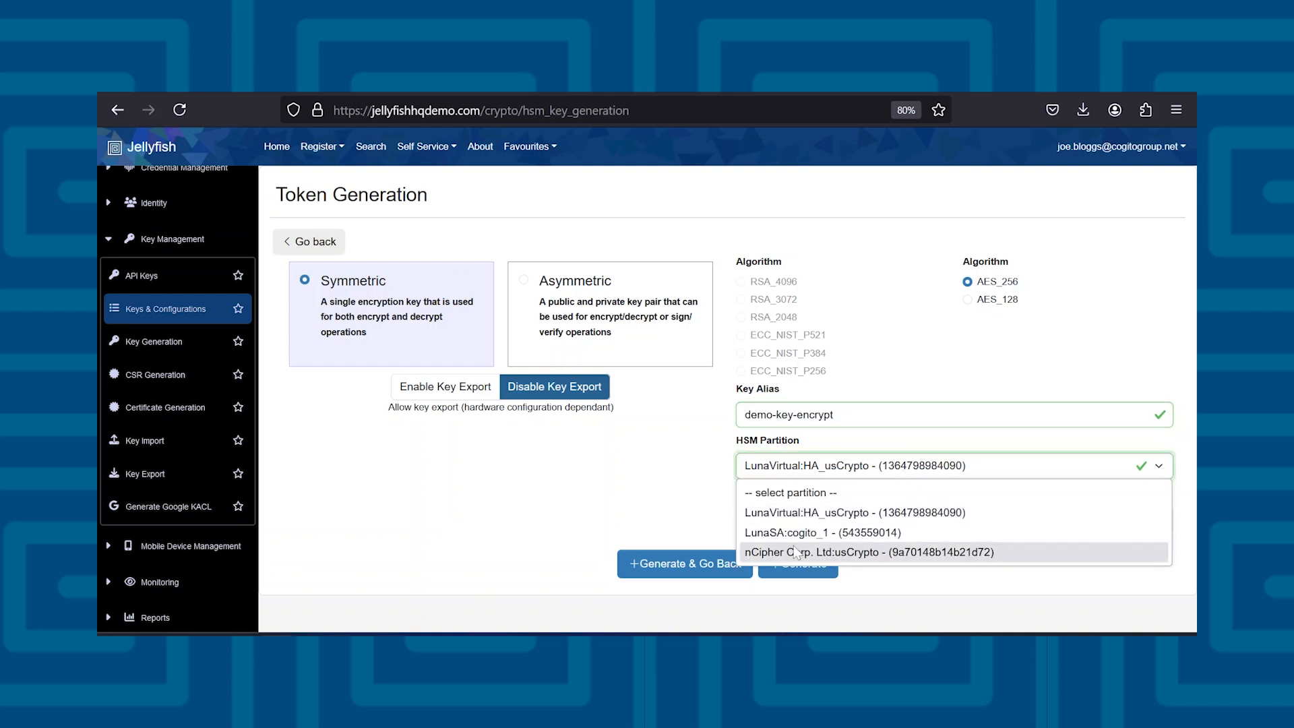
{"action": "left_click", "coordinate": [813, 514]}
{"action": "left_click", "coordinate": [794, 567]}
Open the Encrypt/Decrypt crypto tool.
{"action": "scroll", "coordinate": [157, 516], "scroll_direction": "down", "scroll_amount": 3}
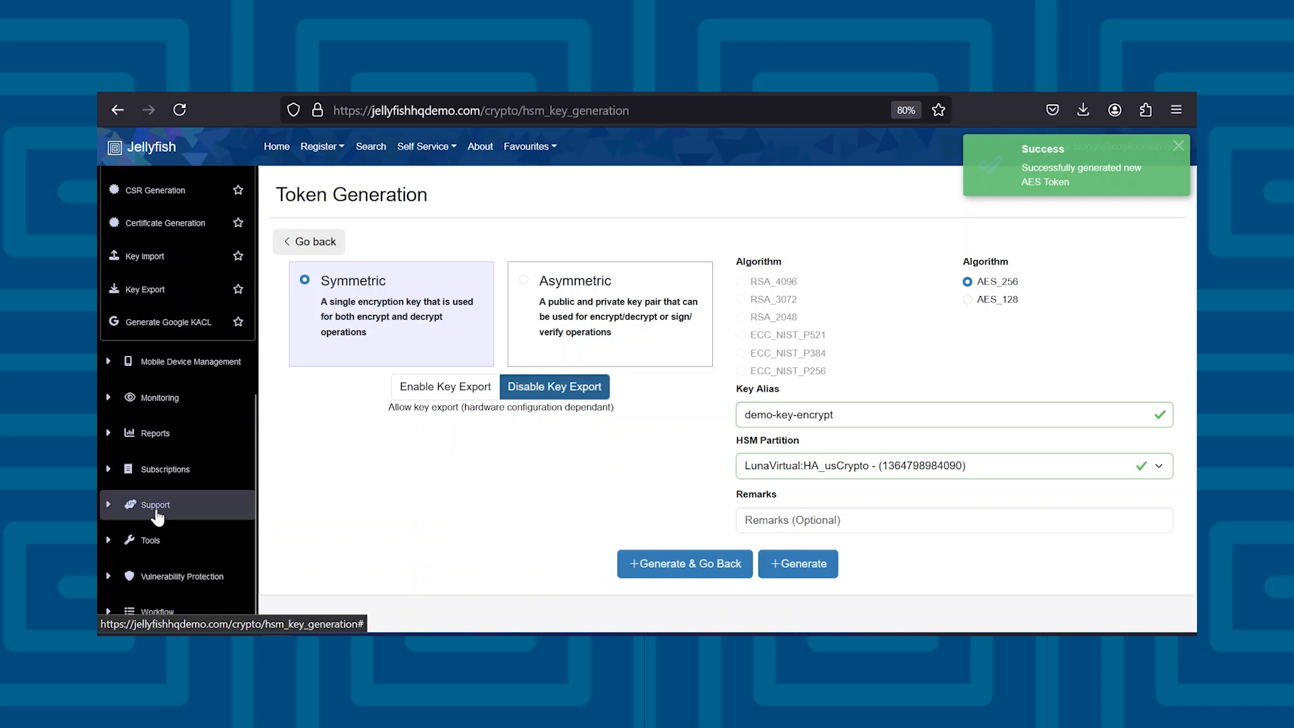
{"action": "left_click", "coordinate": [150, 538]}
{"action": "left_click", "coordinate": [154, 543]}
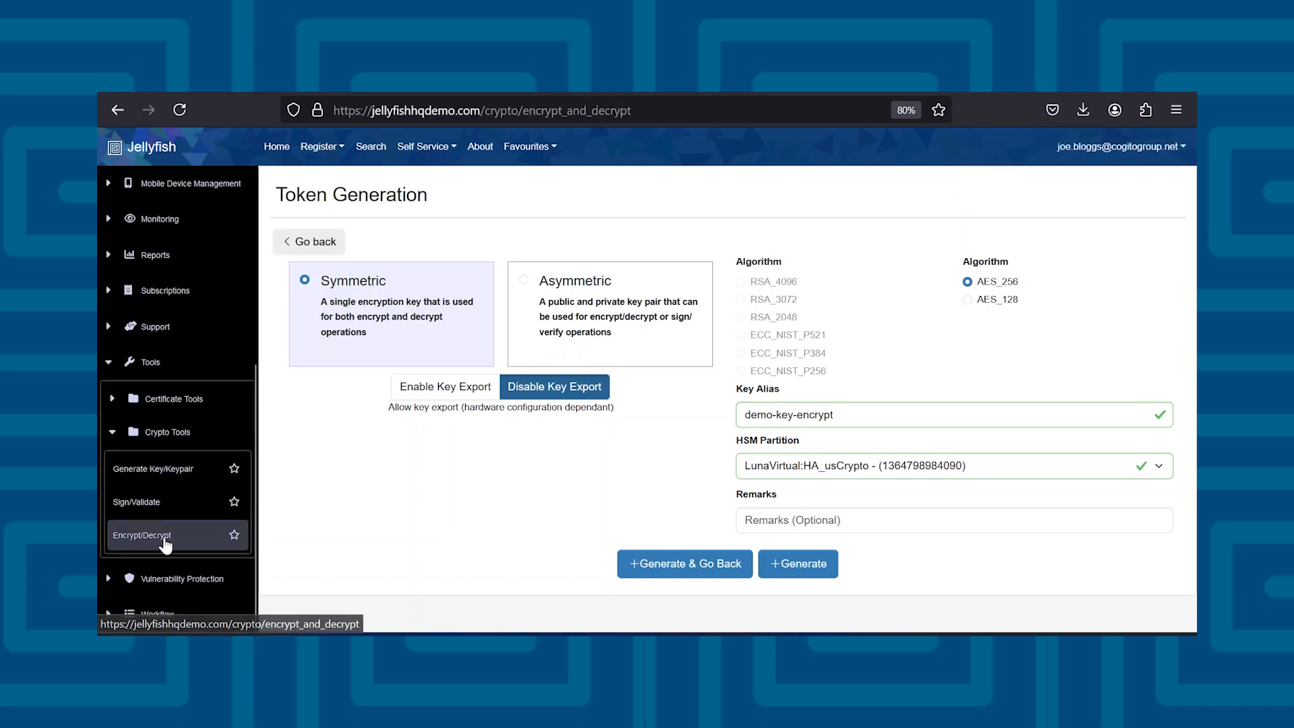
{"action": "left_click", "coordinate": [166, 543]}
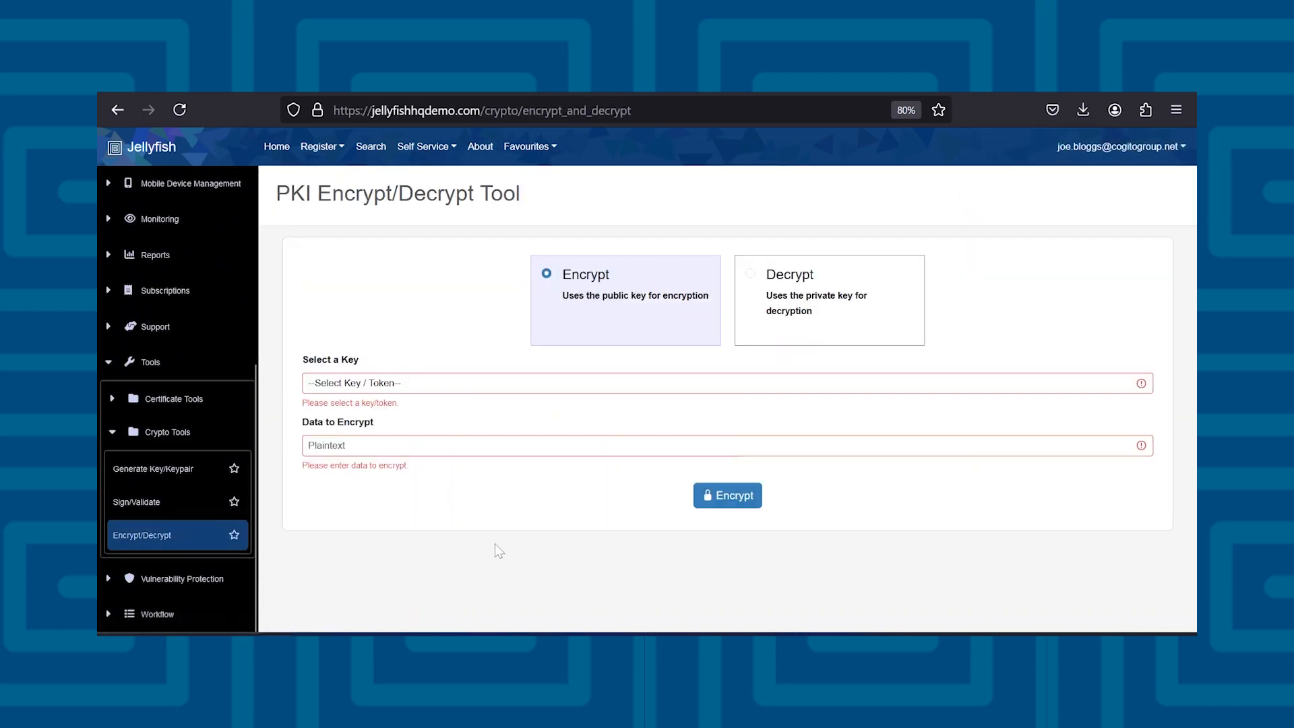
Select the AES key demo-key-encrypt as the key for encryption.
{"action": "left_click", "coordinate": [426, 390]}
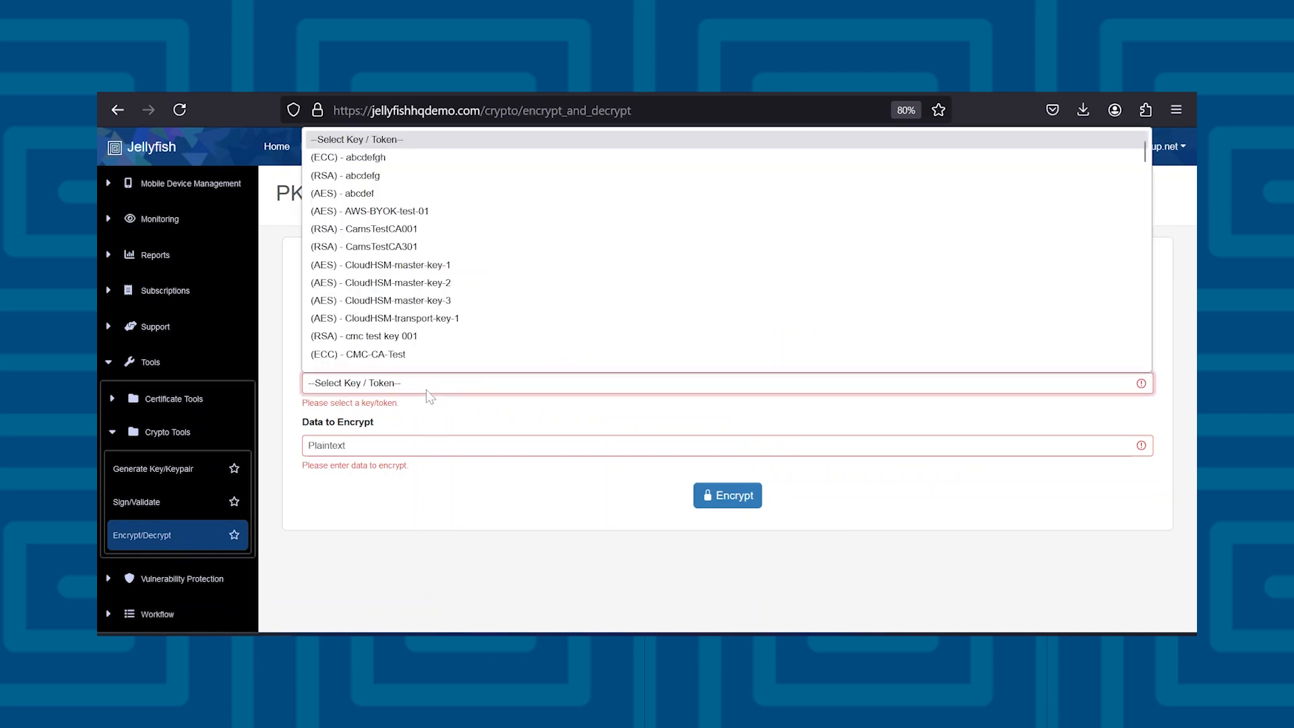
{"action": "scroll", "coordinate": [454, 247], "scroll_direction": "down", "scroll_amount": 3}
{"action": "scroll", "coordinate": [454, 251], "scroll_direction": "down", "scroll_amount": 2}
{"action": "scroll", "coordinate": [413, 327], "scroll_direction": "down", "scroll_amount": 3}
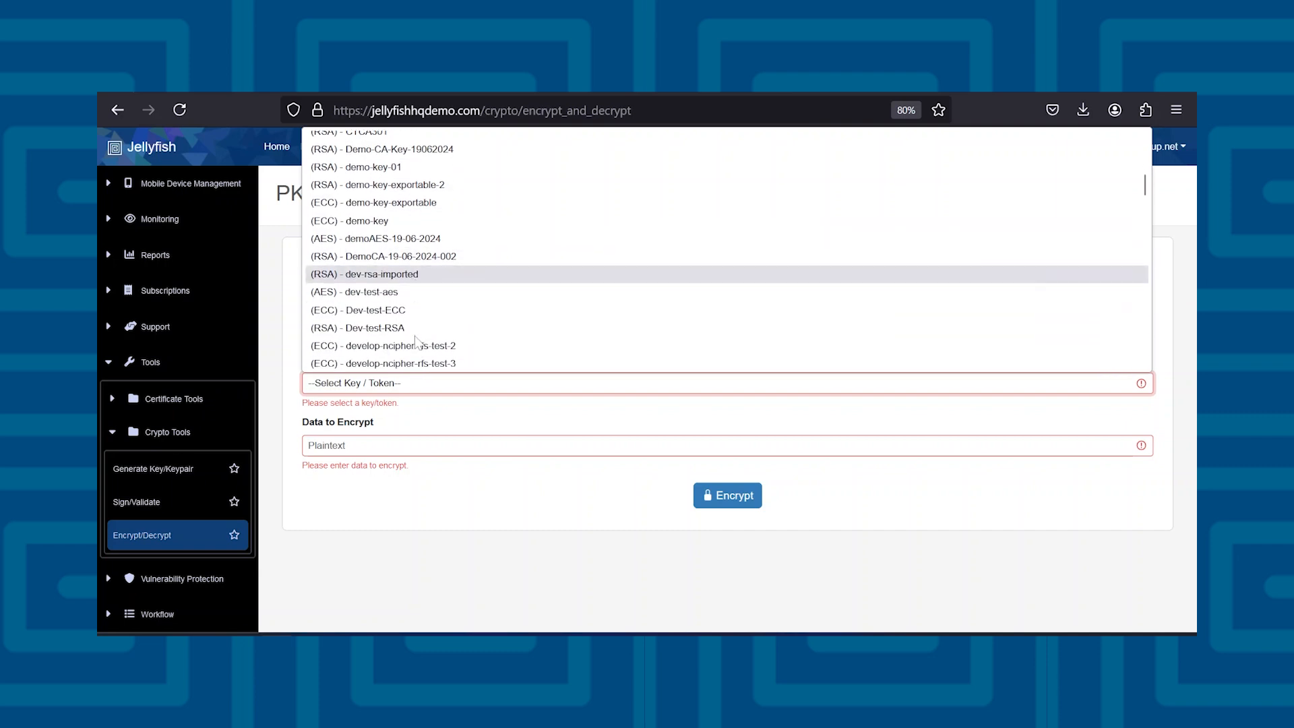
{"action": "scroll", "coordinate": [445, 320], "scroll_direction": "down", "scroll_amount": 3}
{"action": "scroll", "coordinate": [465, 323], "scroll_direction": "down", "scroll_amount": 2}
{"action": "scroll", "coordinate": [465, 324], "scroll_direction": "up", "scroll_amount": 6}
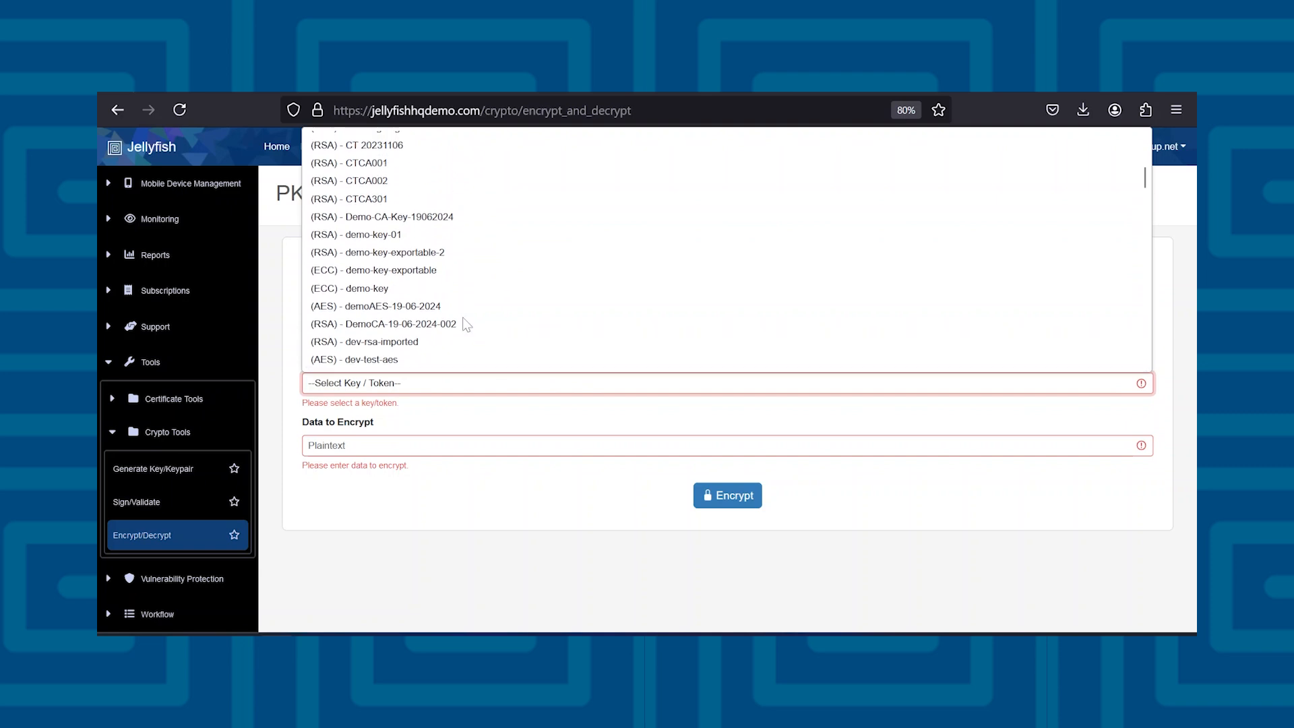
{"action": "scroll", "coordinate": [428, 302], "scroll_direction": "up", "scroll_amount": 1}
{"action": "scroll", "coordinate": [428, 302], "scroll_direction": "up", "scroll_amount": 4}
{"action": "scroll", "coordinate": [426, 298], "scroll_direction": "down", "scroll_amount": 18}
{"action": "scroll", "coordinate": [426, 299], "scroll_direction": "down", "scroll_amount": 8}
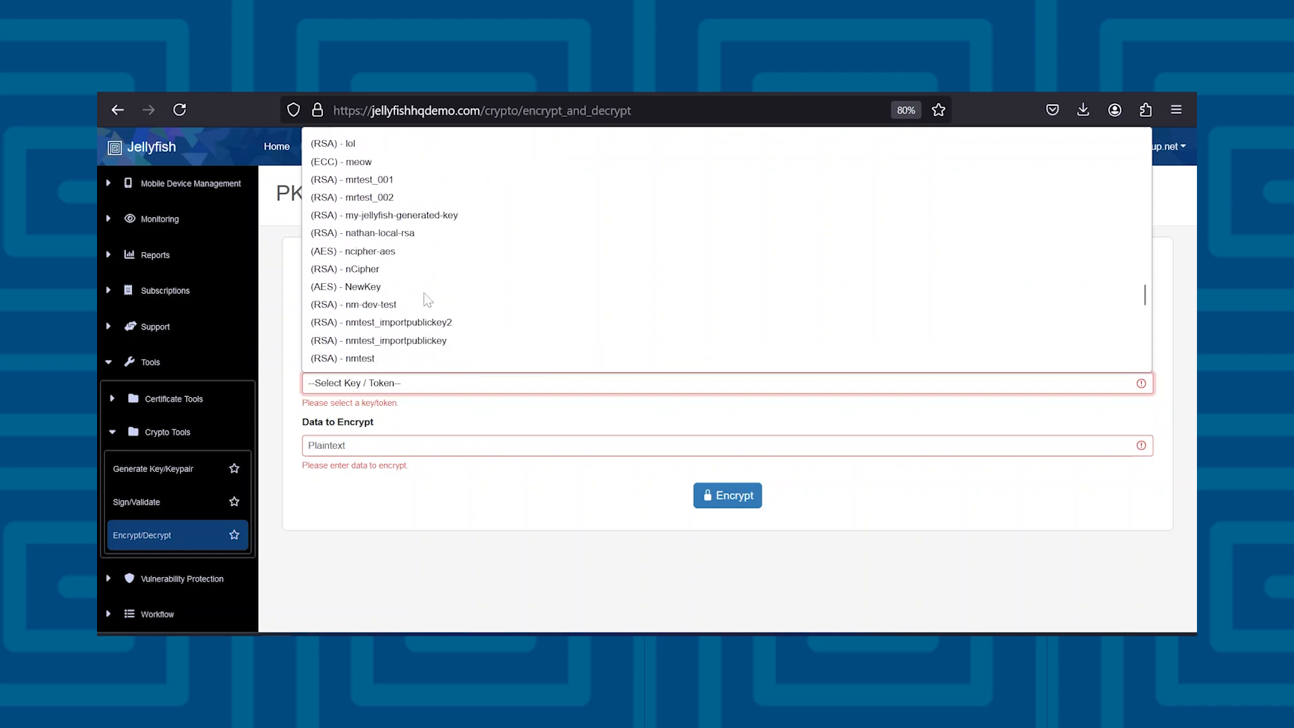
{"action": "scroll", "coordinate": [425, 303], "scroll_direction": "down", "scroll_amount": 10}
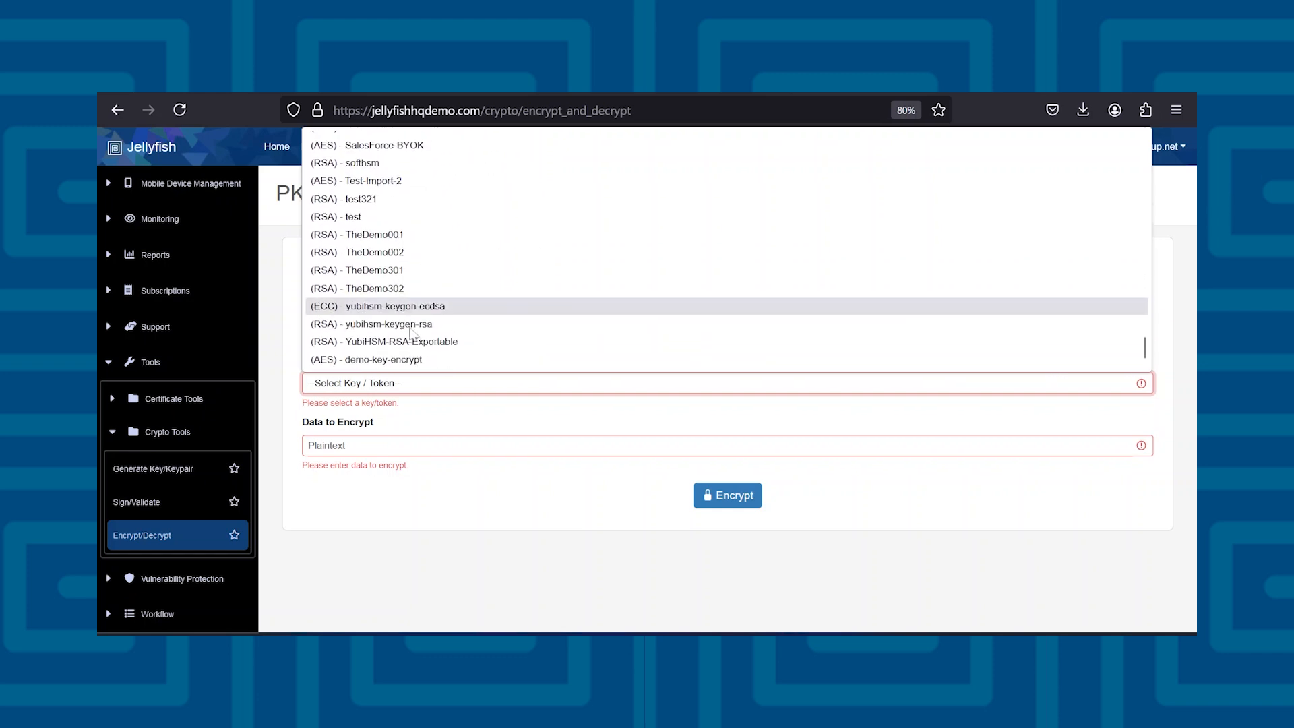
{"action": "left_click", "coordinate": [383, 359]}
Enter "Hello wordl!" as the data and encrypt it with the selected key.
{"action": "left_click", "coordinate": [337, 414]}
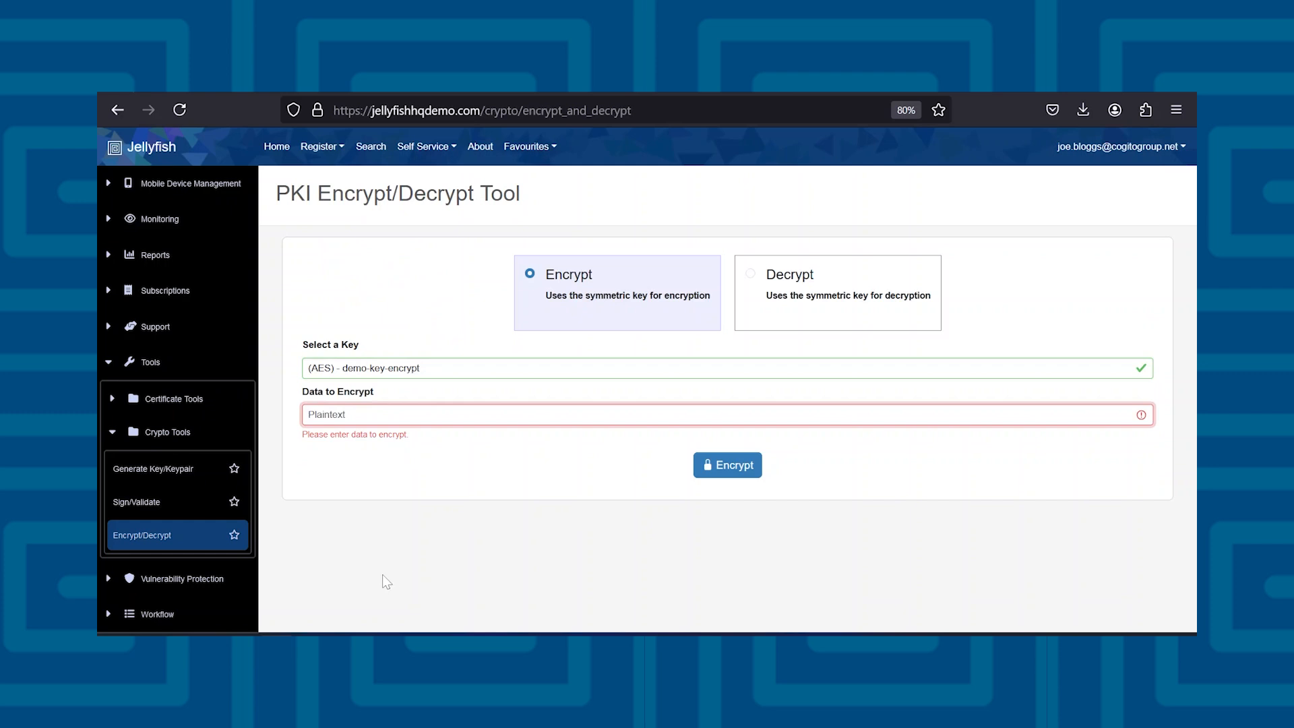
{"action": "type", "text": "Hello wordl!"}
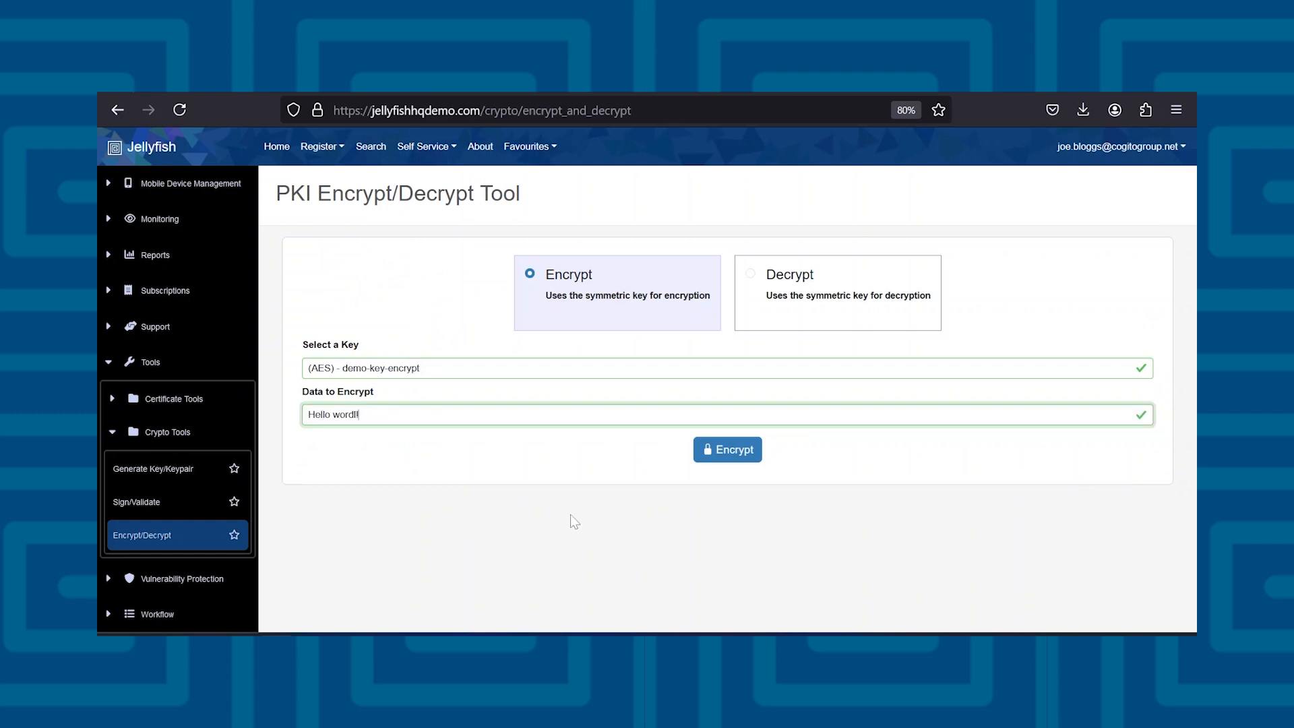
{"action": "left_click", "coordinate": [718, 456]}
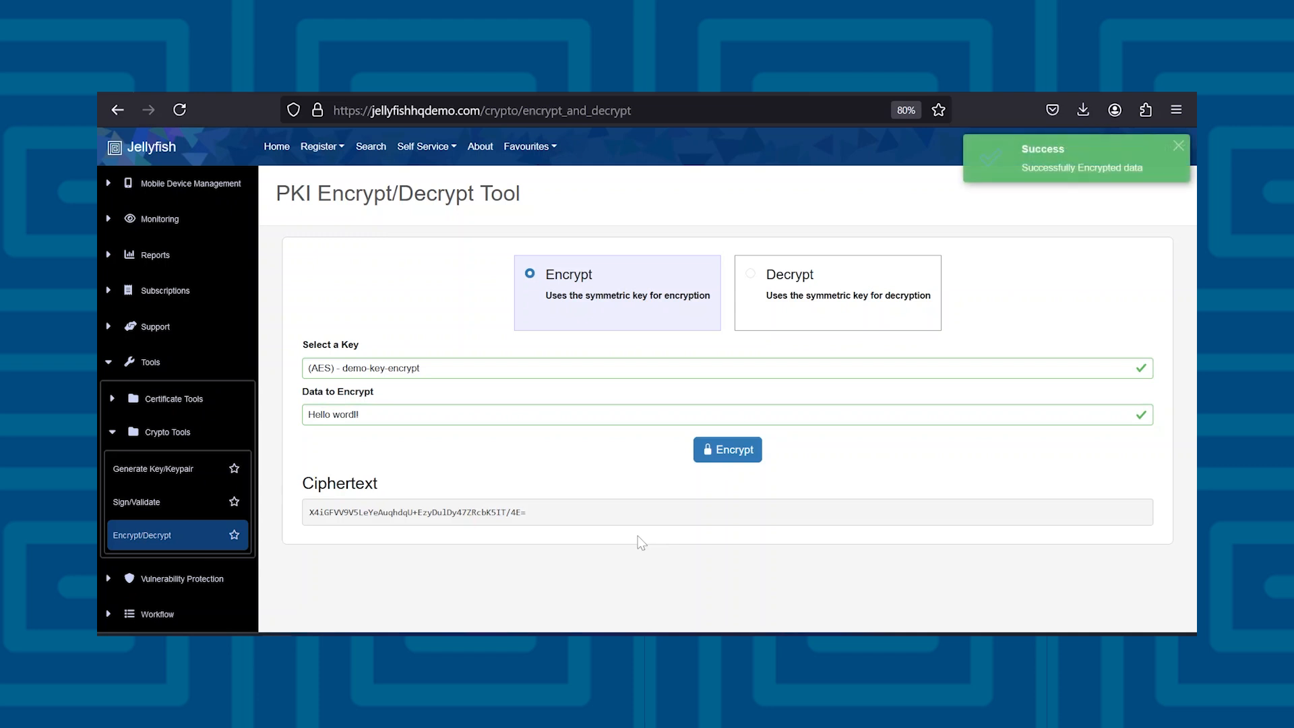
Copy the generated ciphertext and switch the tool to decryption.
{"action": "left_click_drag", "start_coordinate": [545, 523], "coordinate": [306, 515]}
{"action": "key", "text": "ctrl+c"}
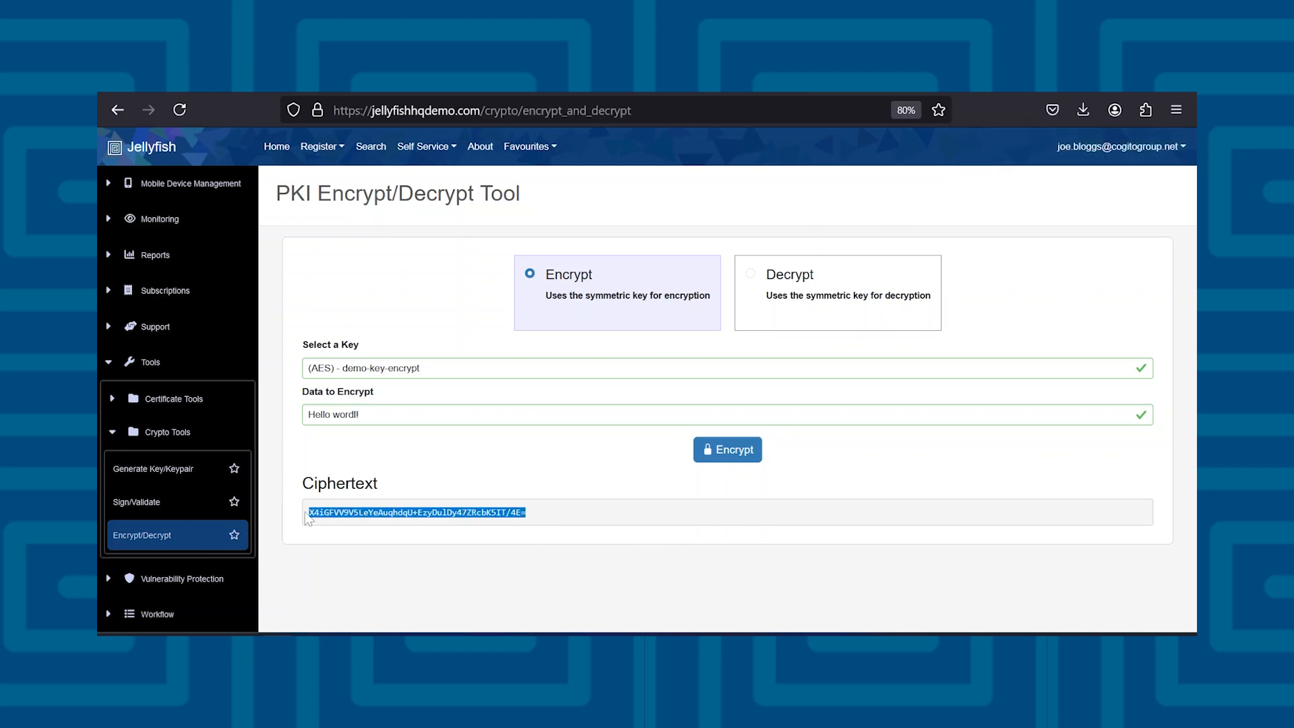
{"action": "left_click", "coordinate": [515, 571]}
{"action": "left_click", "coordinate": [827, 282]}
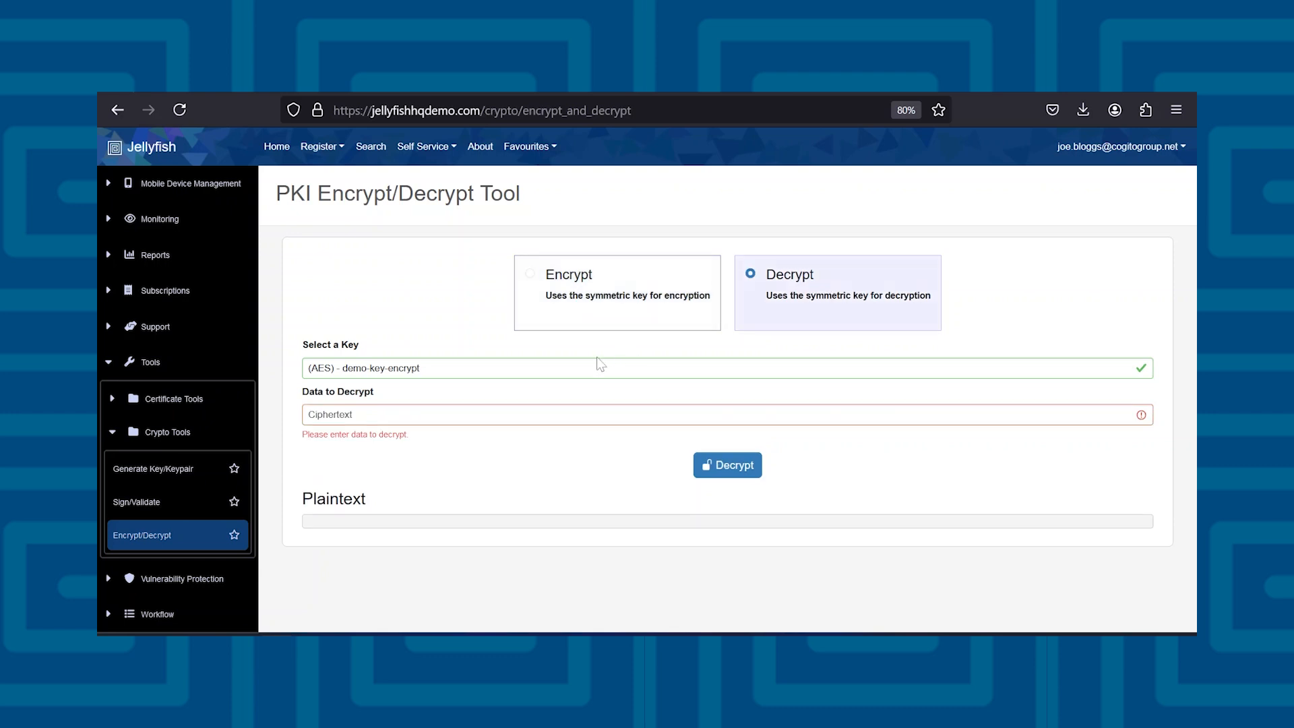
Paste the copied ciphertext as the data to decrypt, decrypt it and check the resulting plaintext.
{"action": "left_click", "coordinate": [414, 422]}
{"action": "key", "text": "ctrl+v"}
{"action": "left_click", "coordinate": [730, 452]}
{"action": "left_click_drag", "start_coordinate": [387, 520], "coordinate": [307, 518]}
{"action": "left_click", "coordinate": [360, 530]}
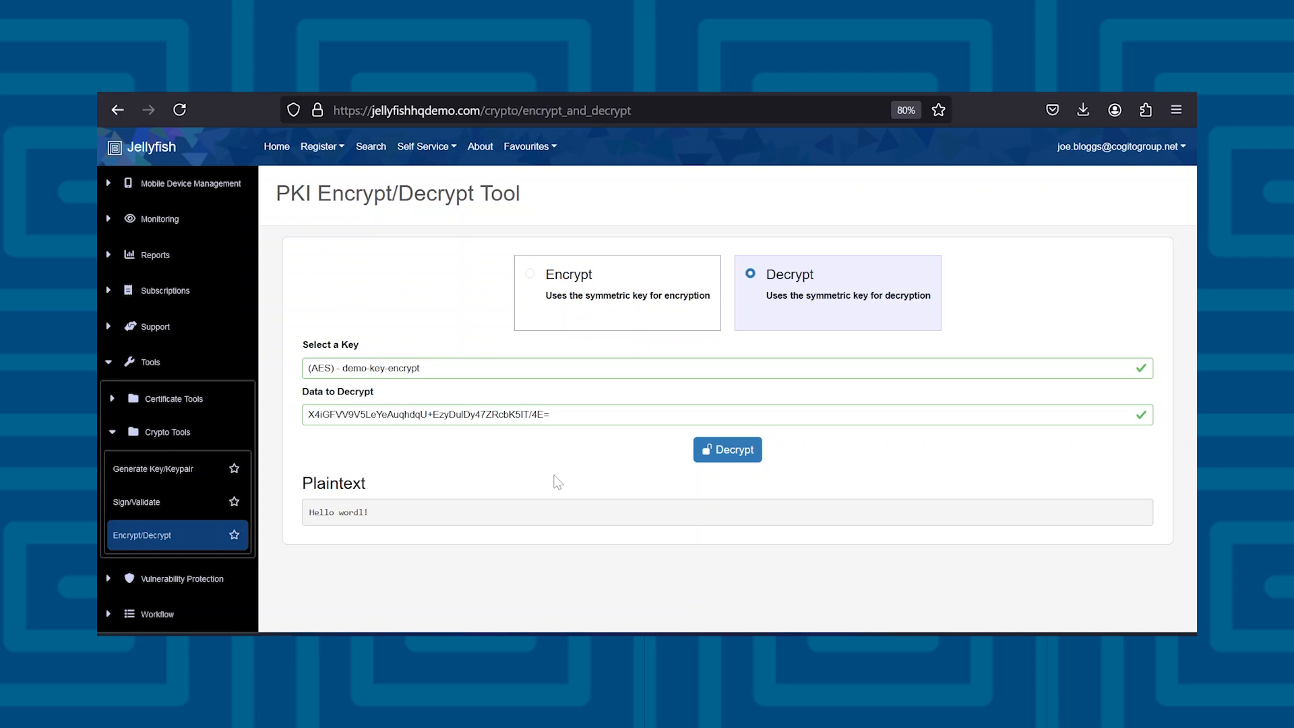
{"action": "left_click", "coordinate": [637, 322]}
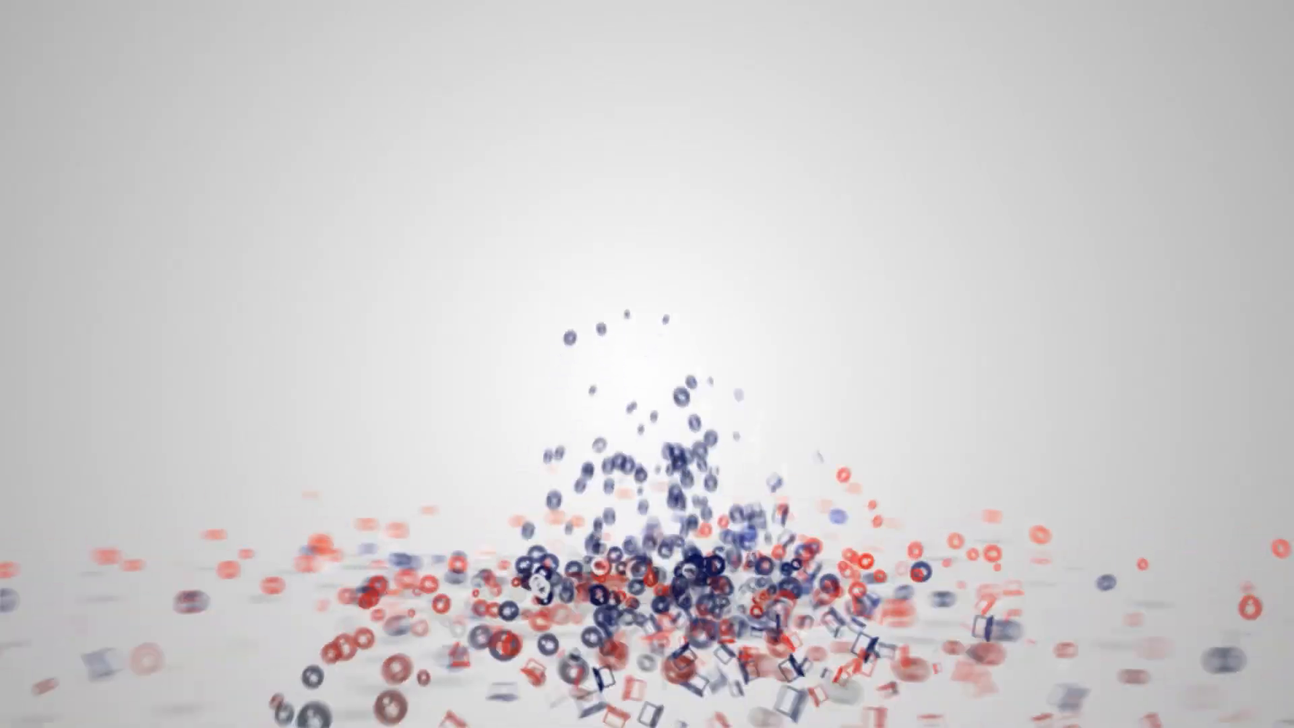